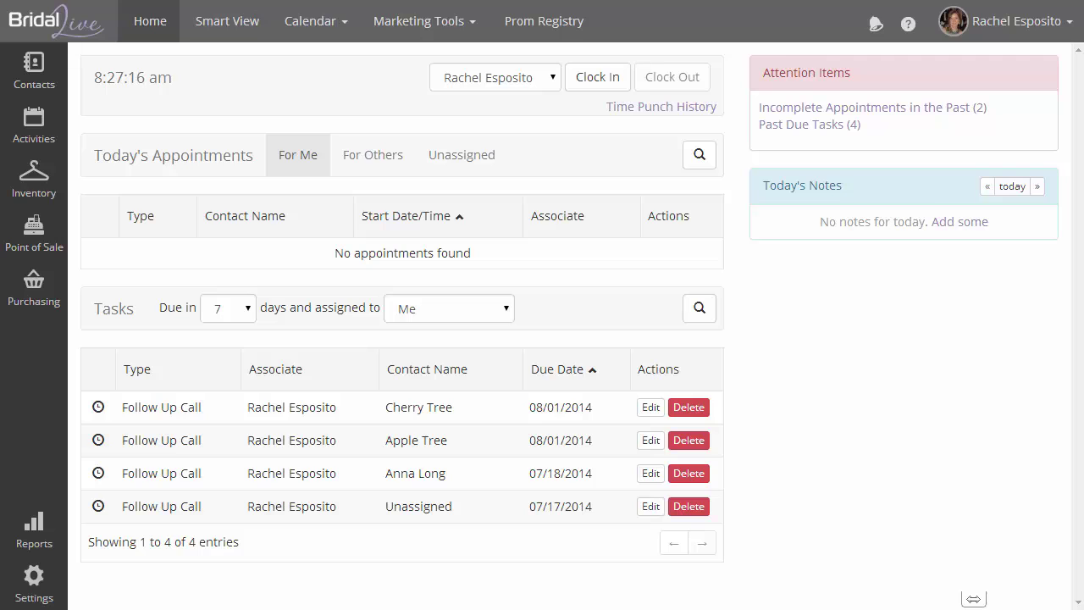
Open the Calendar menu to list the available calendar views
left_click(307, 24)
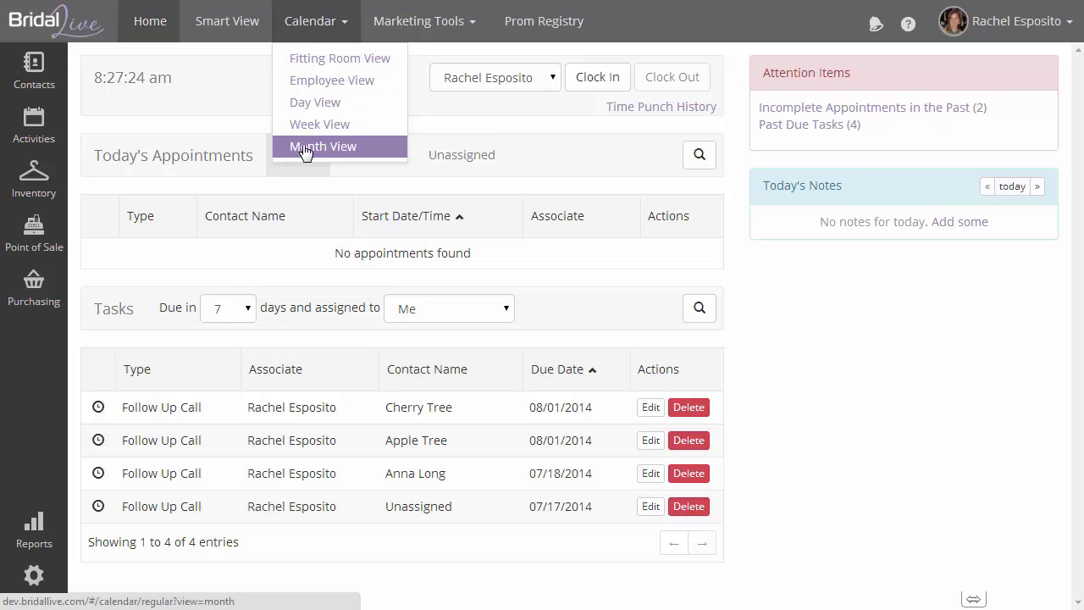
Switch to the Fitting Room view, browse ahead to Aug 6, then return to today, Aug 4
left_click(312, 63)
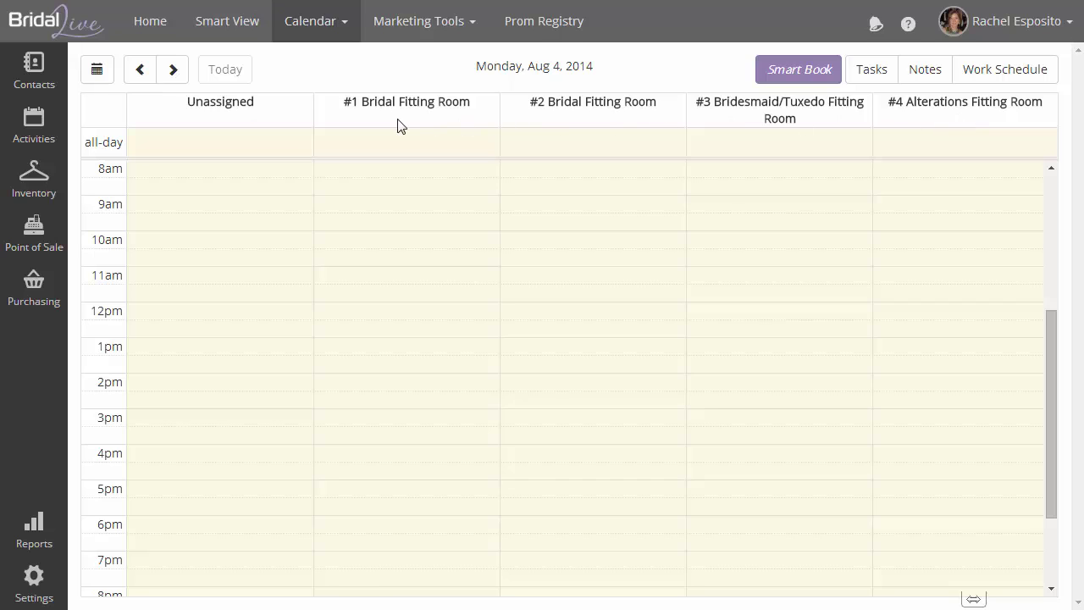
left_click(98, 72)
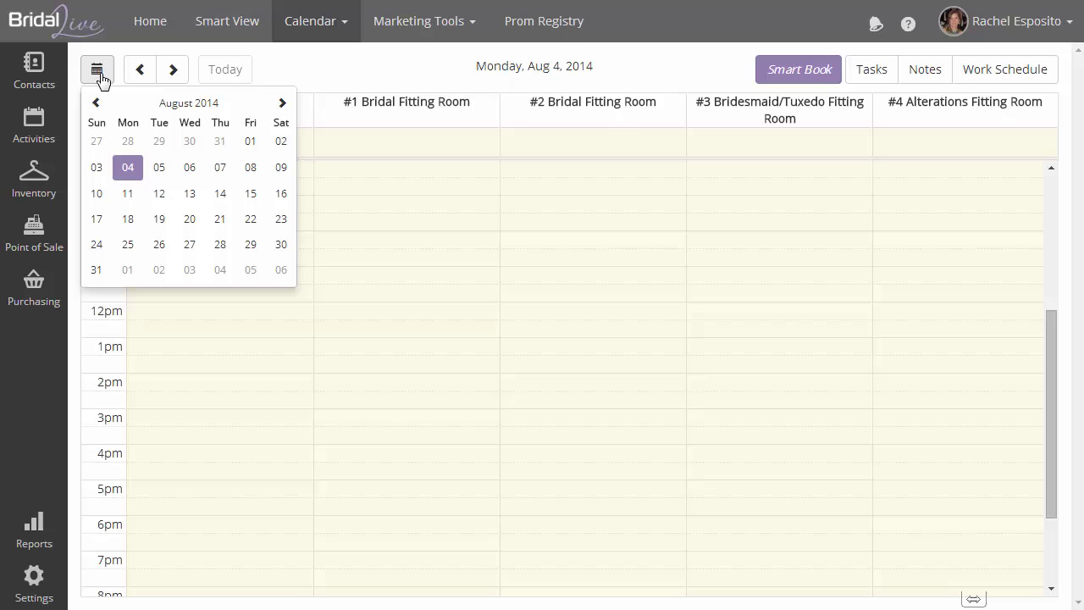
left_click(172, 73)
left_click(173, 72)
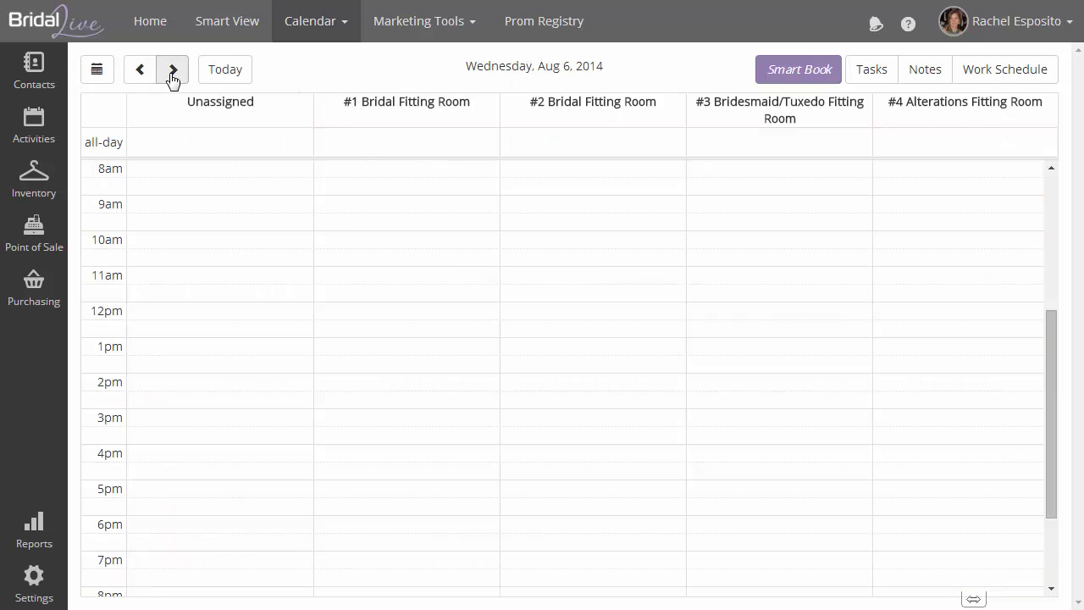
left_click(225, 78)
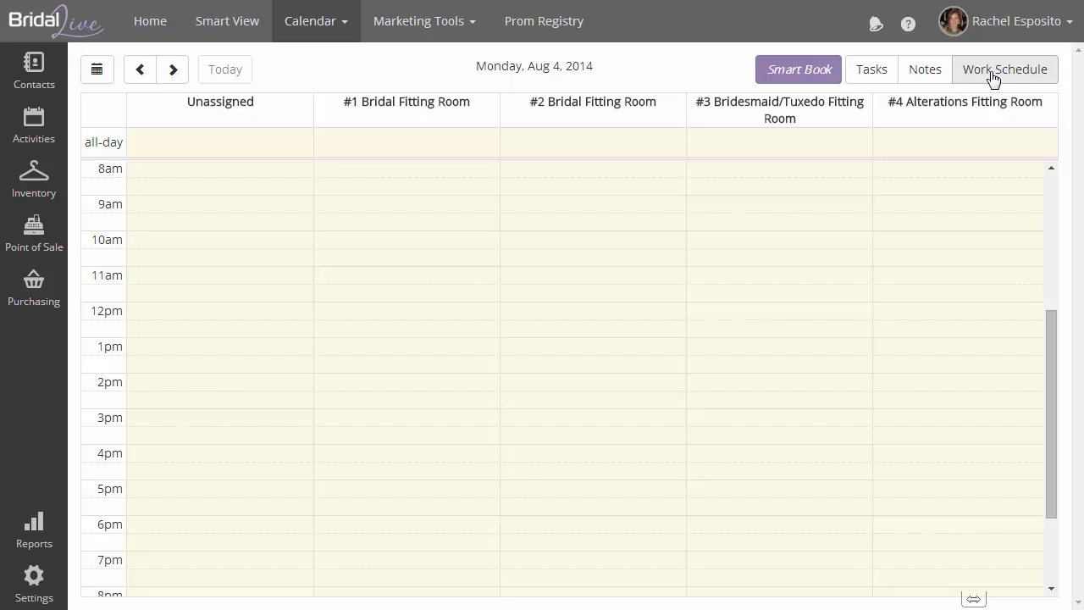
Show the work schedule, then save the day note 'These are notes for today' for 08/04/2014
left_click(992, 74)
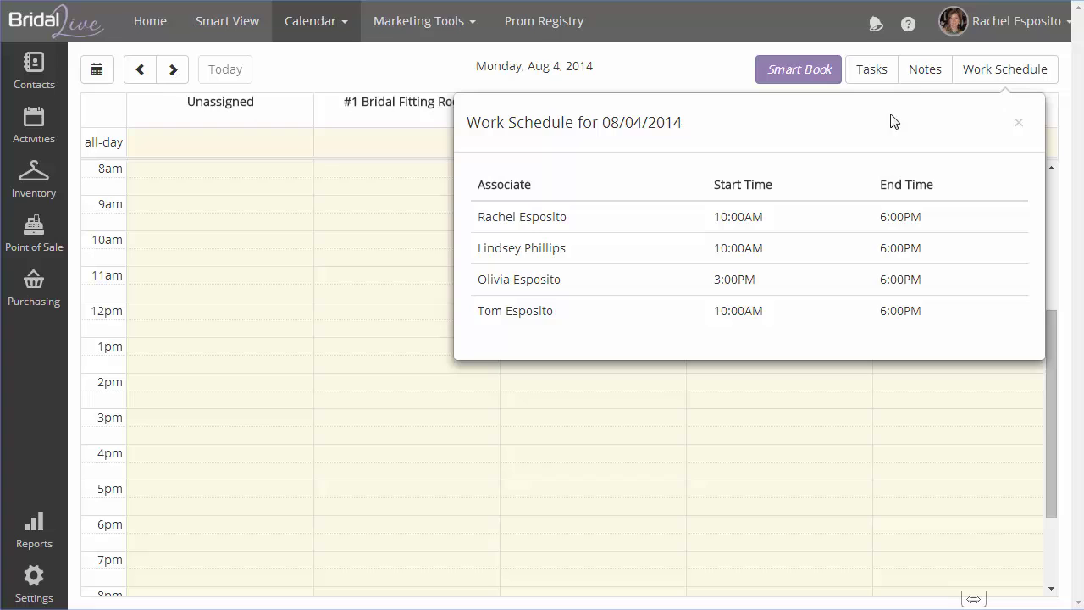
left_click(935, 81)
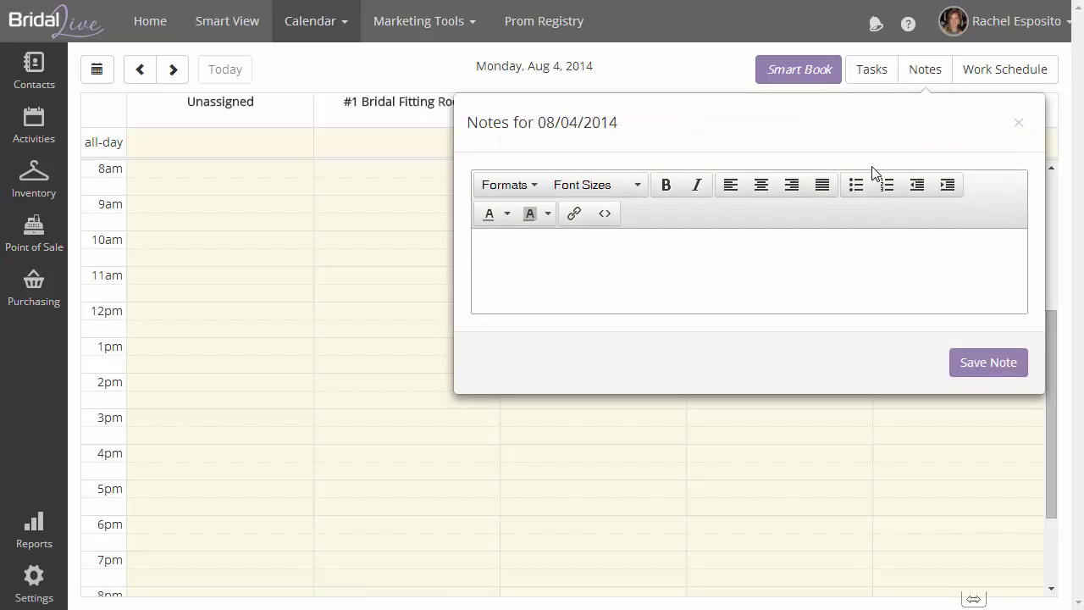
type("These are notes for today")
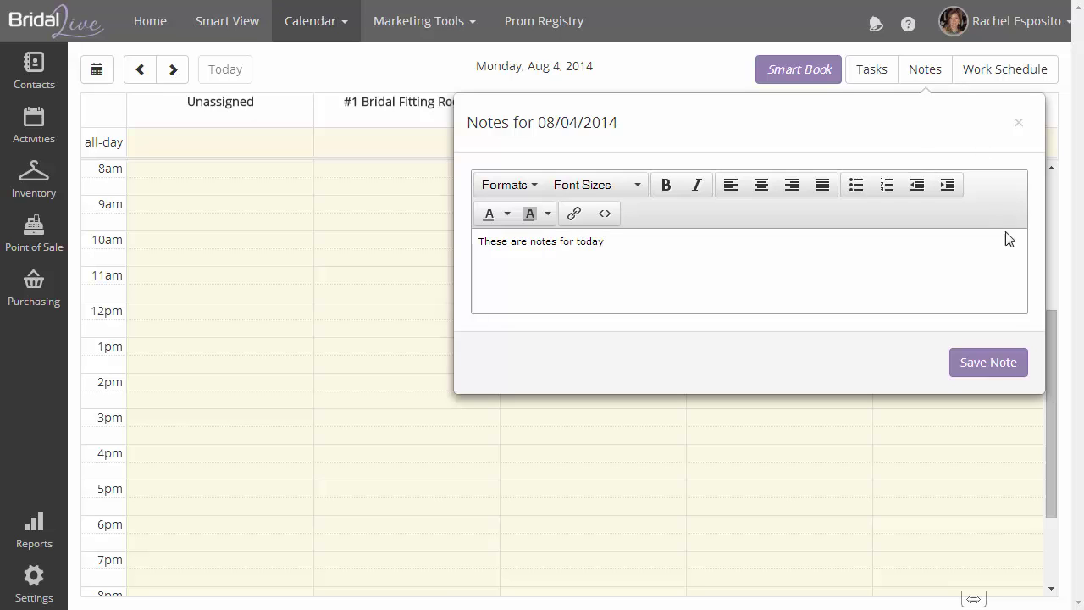
left_click(1007, 365)
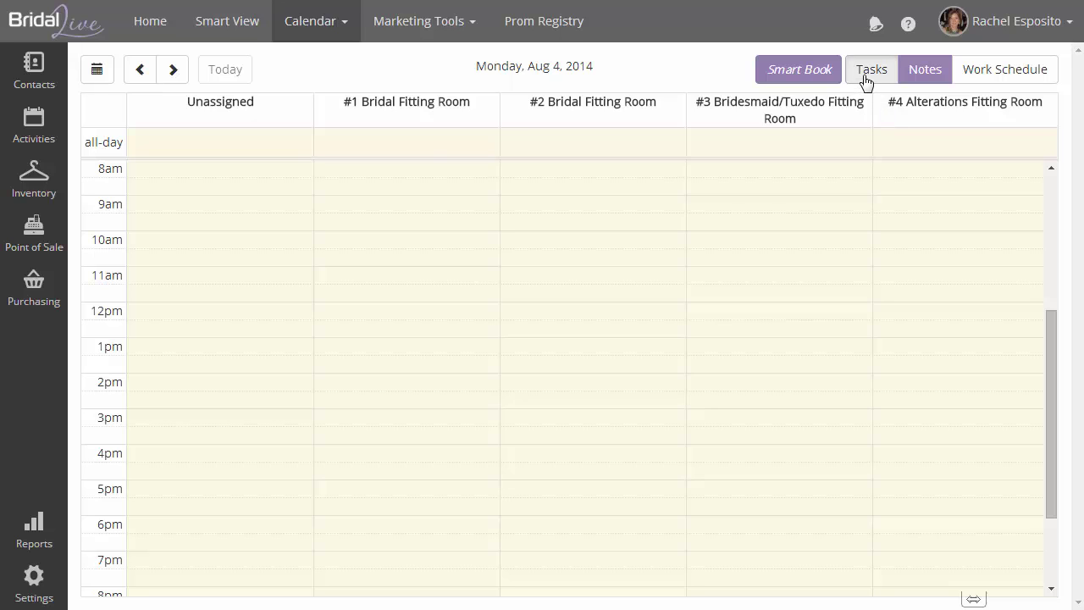
left_click(866, 78)
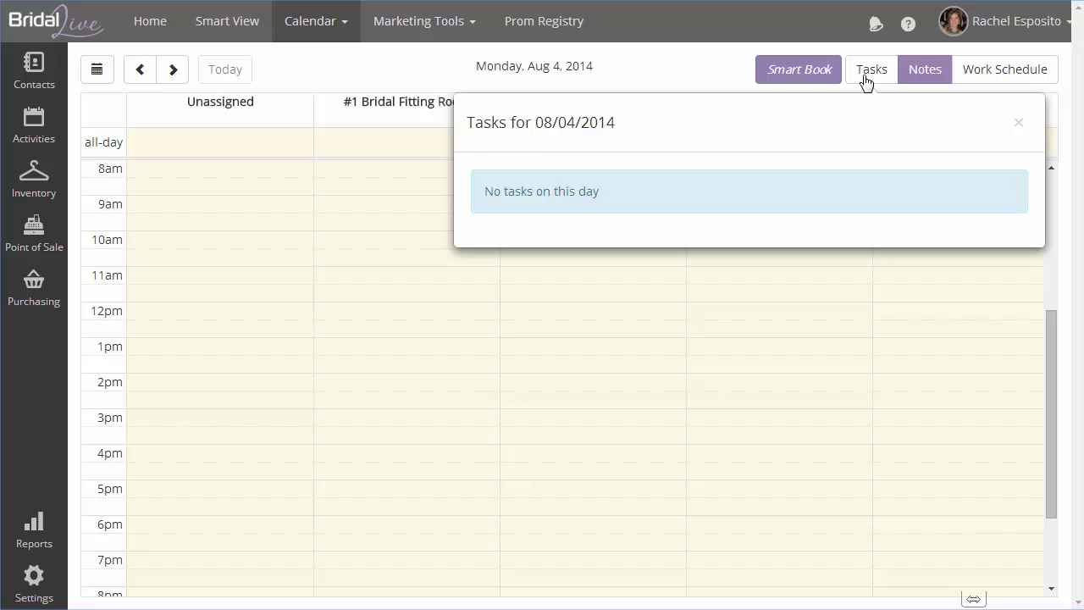
left_click(866, 78)
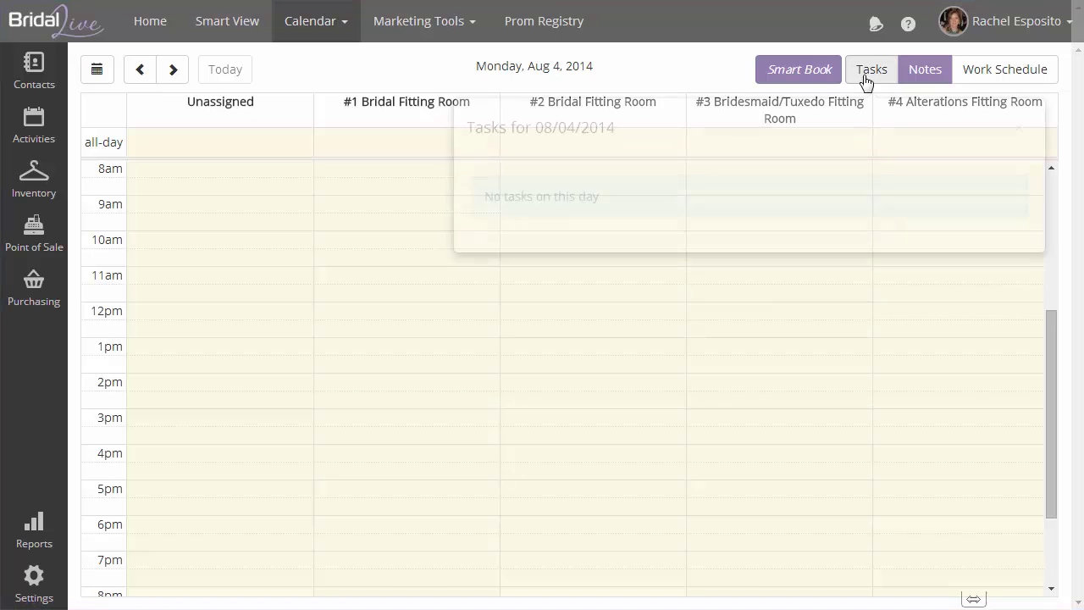
left_click(867, 72)
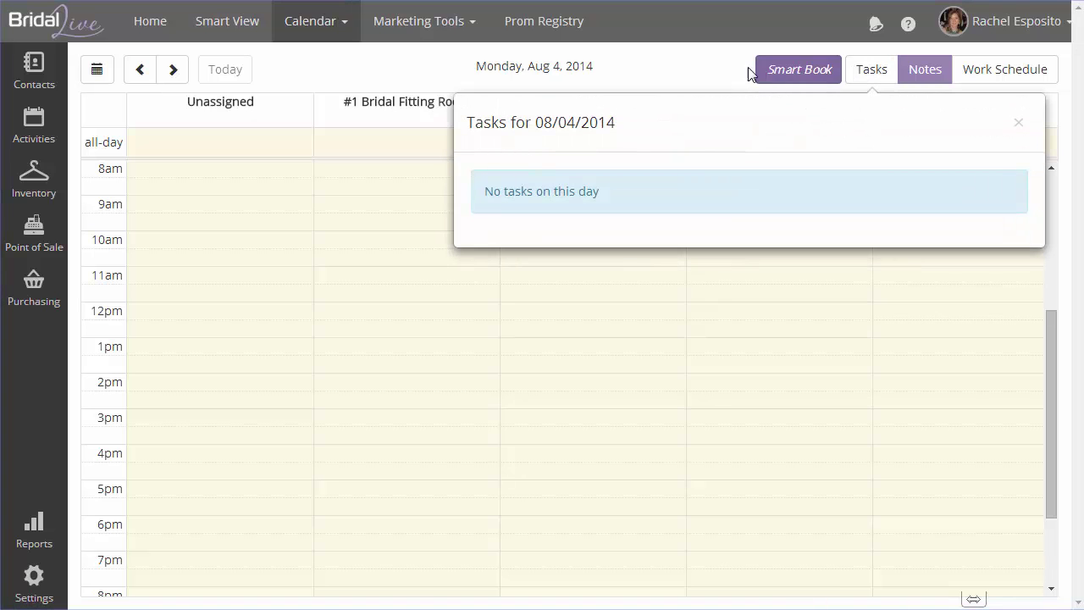
left_click(1018, 123)
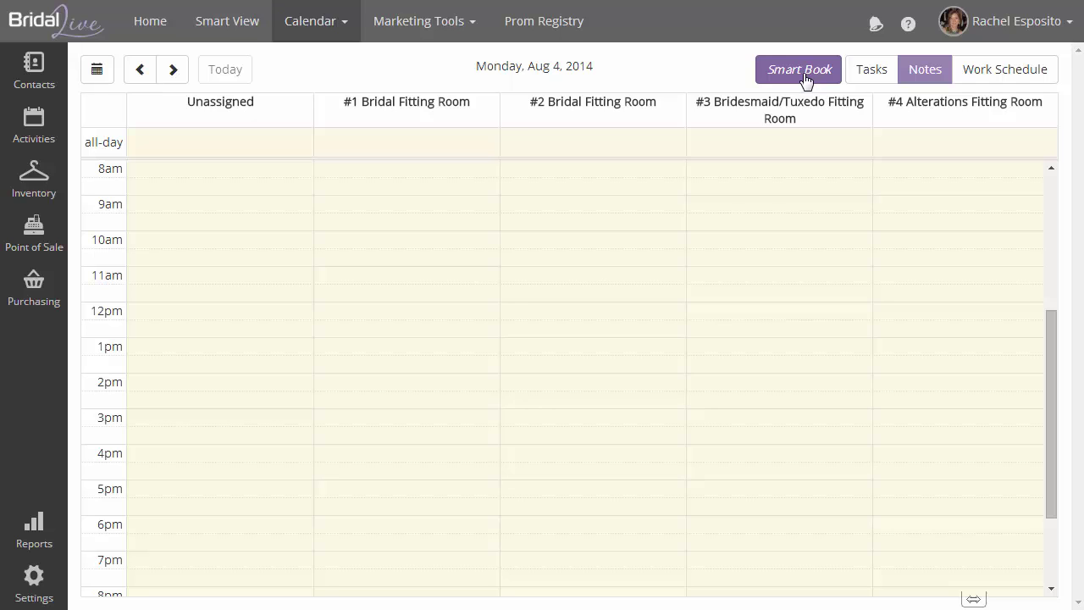
left_click(805, 80)
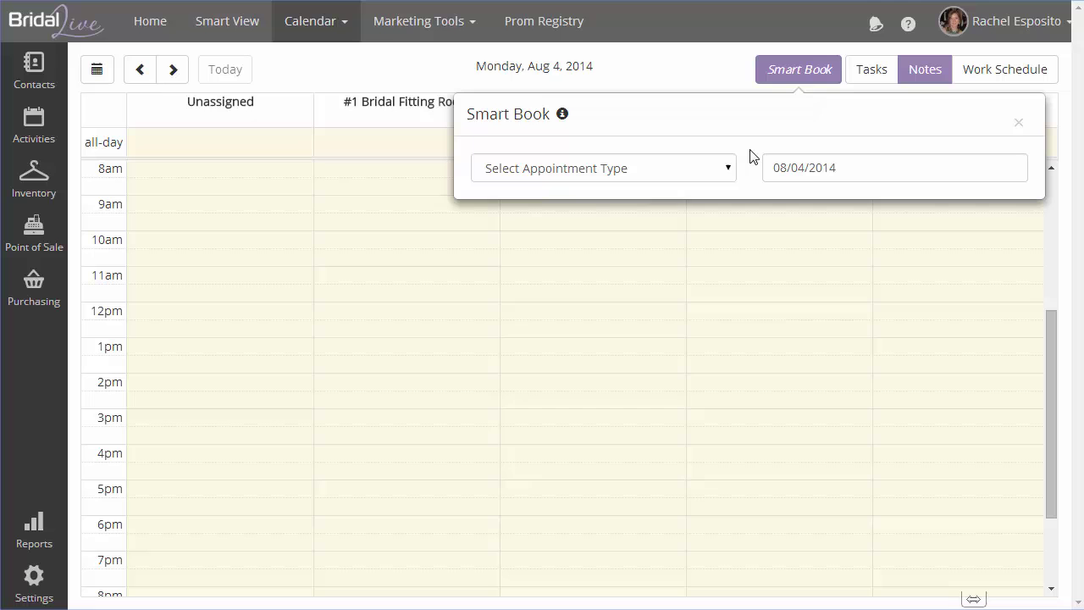
left_click(728, 168)
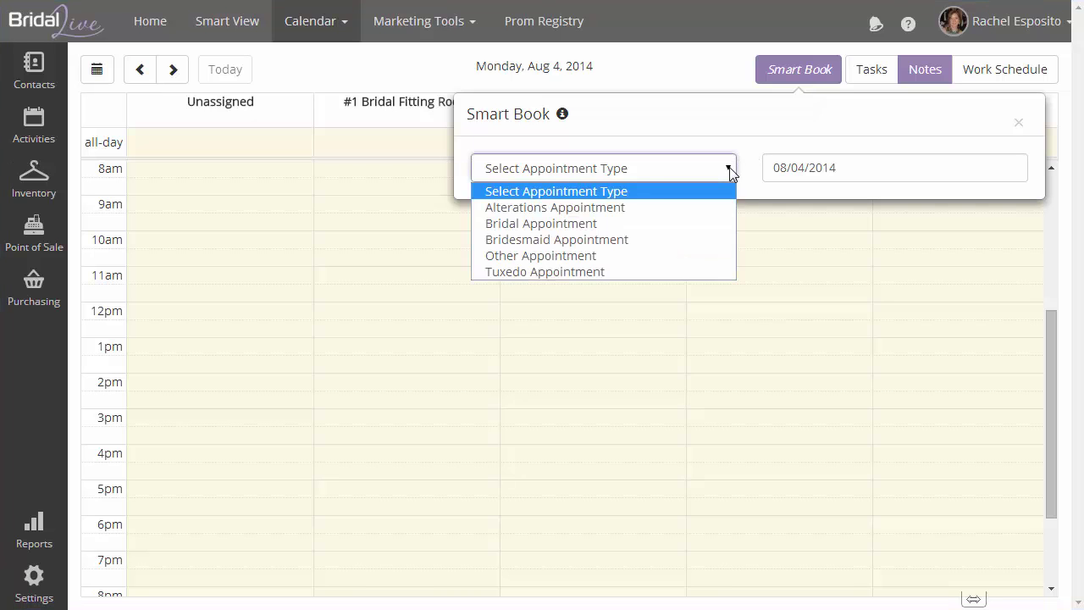
left_click(684, 223)
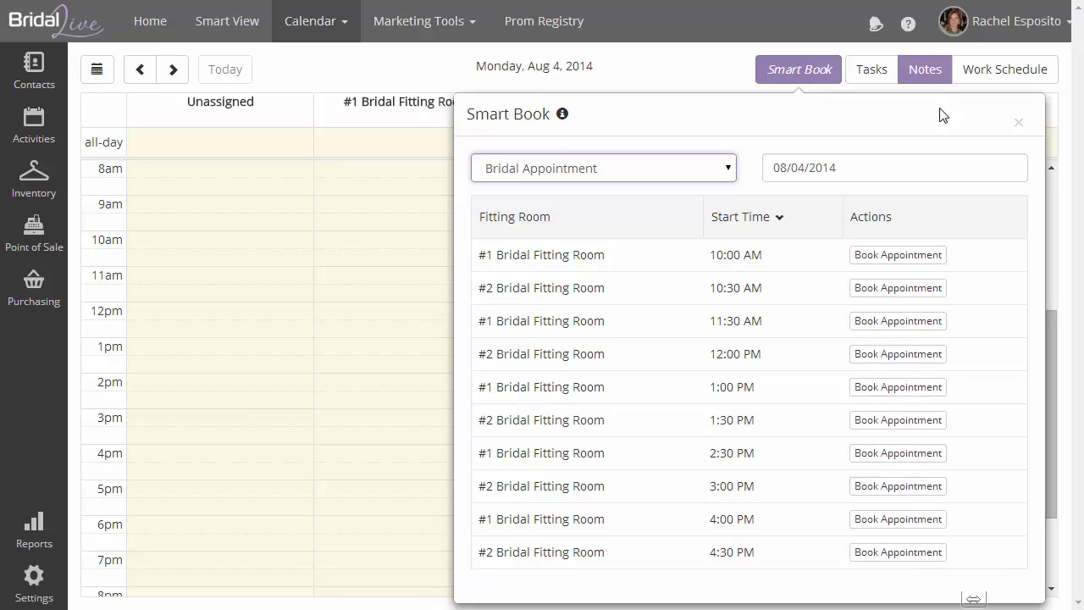
left_click(872, 167)
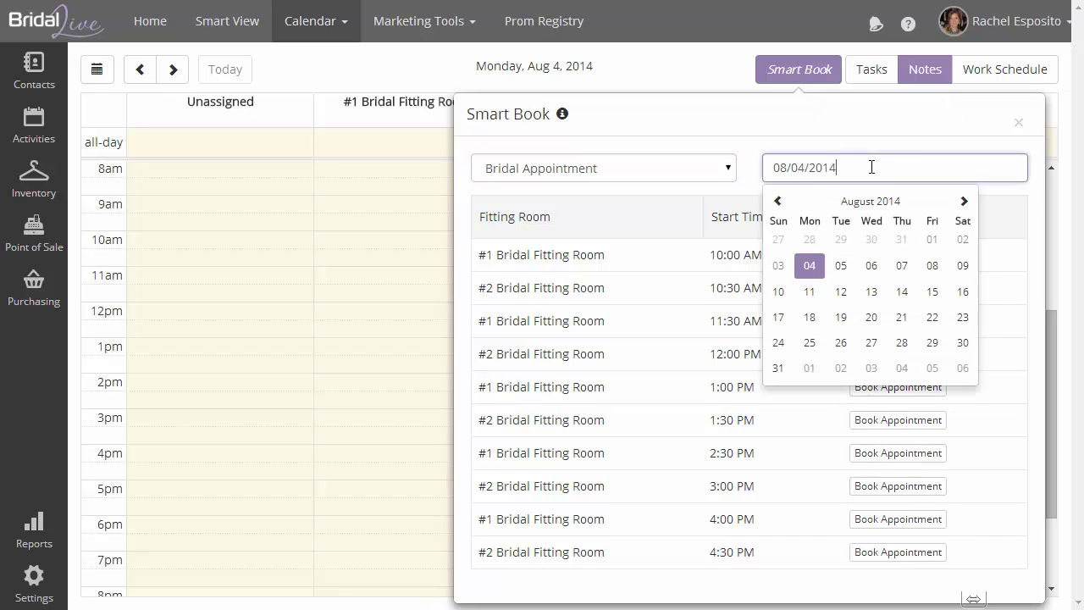
left_click(962, 268)
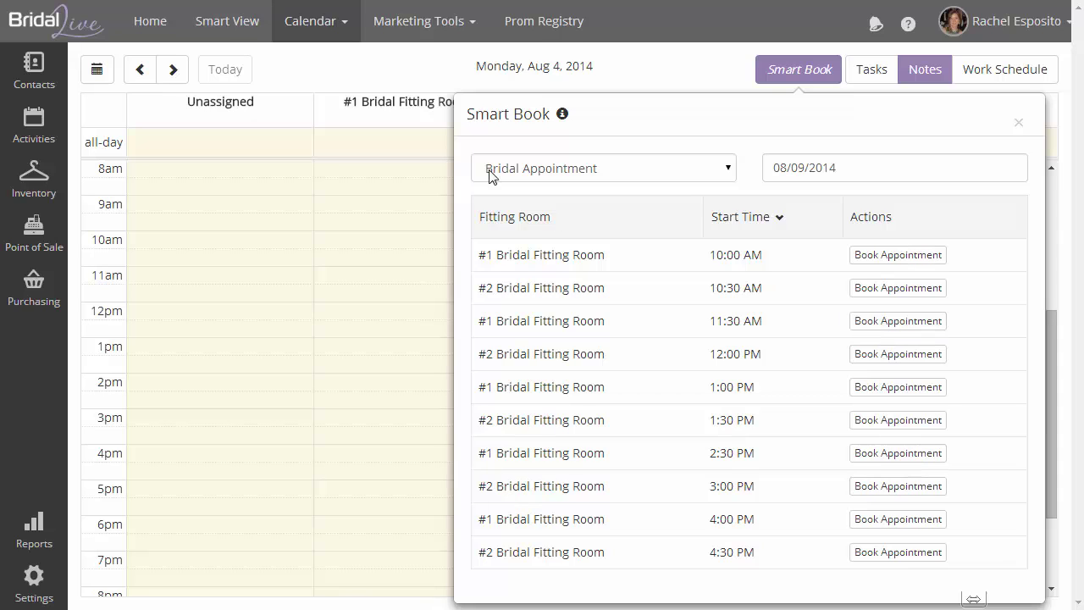
left_click(1018, 123)
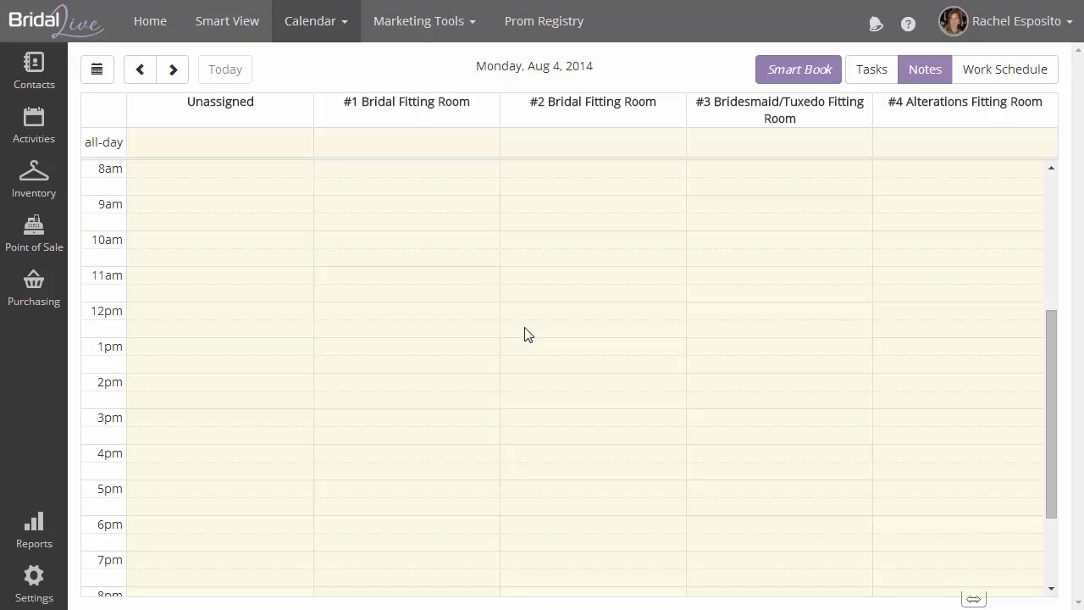
Start a new 11:30am appointment in #2 Bridal Fitting Room with the client's name, mobile phone and e-mail
left_click(526, 298)
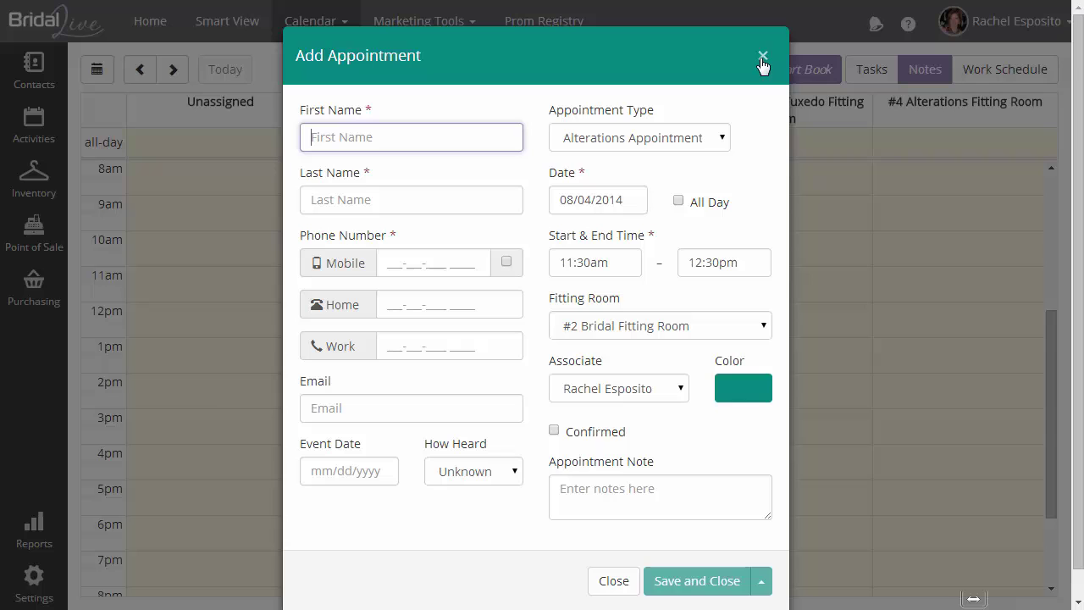
key("Tab")
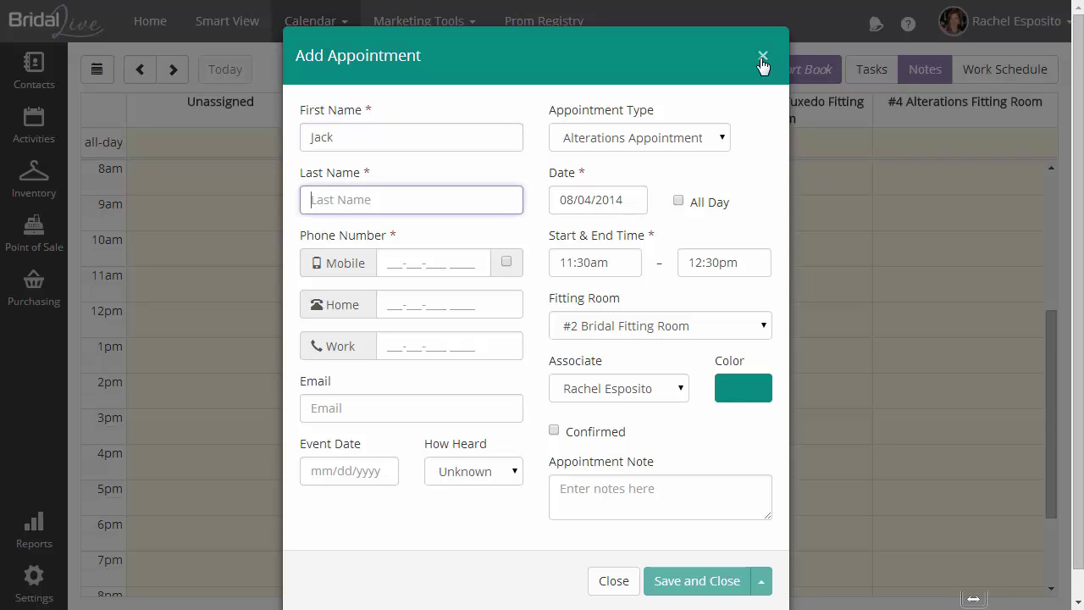
key("Tab")
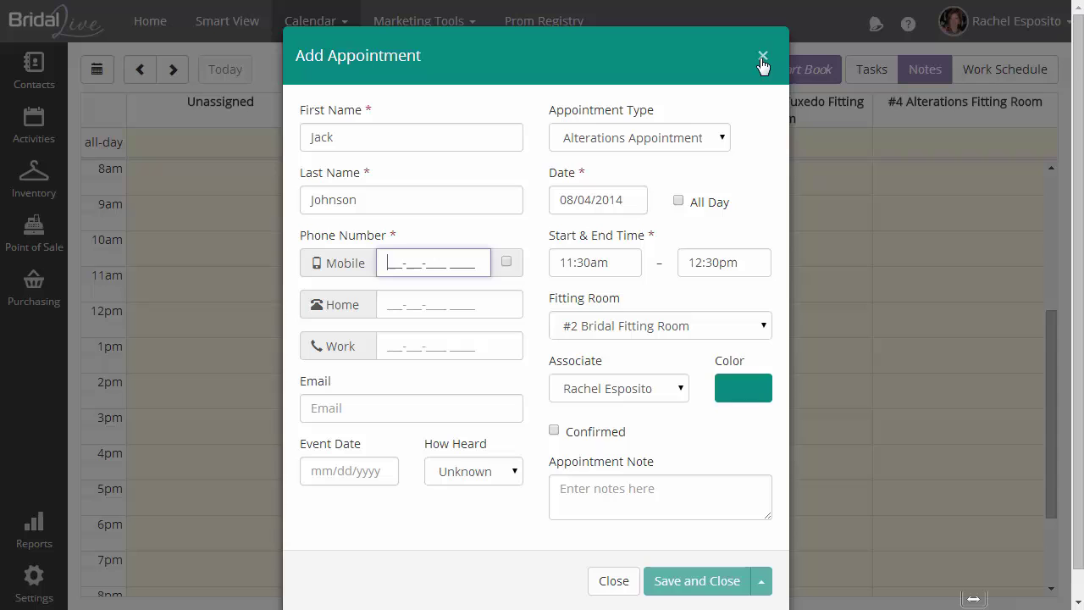
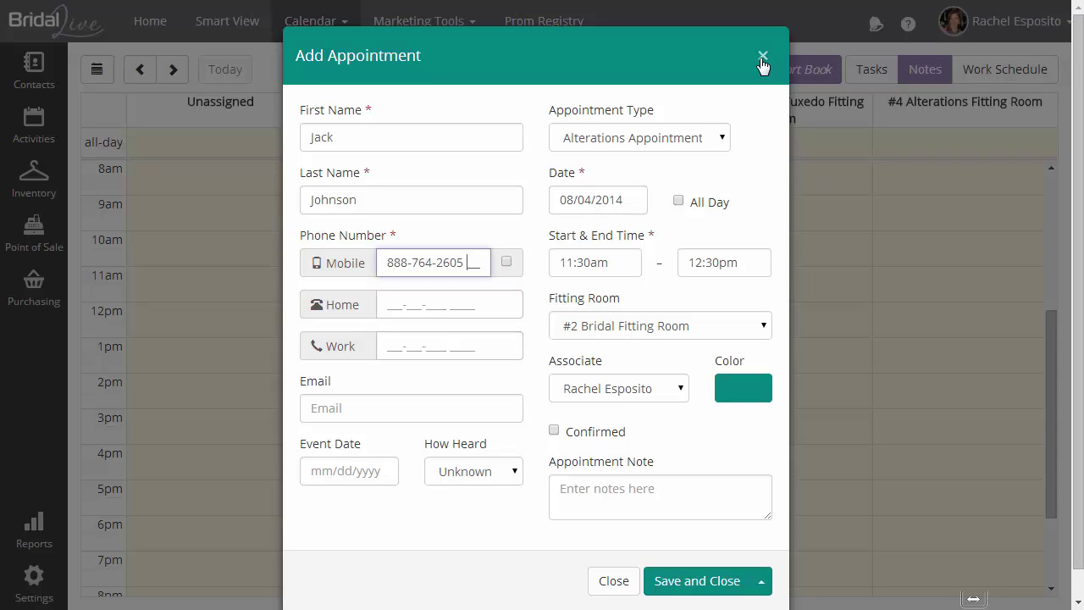
key("Tab")
key("Tab")
key("Tab")
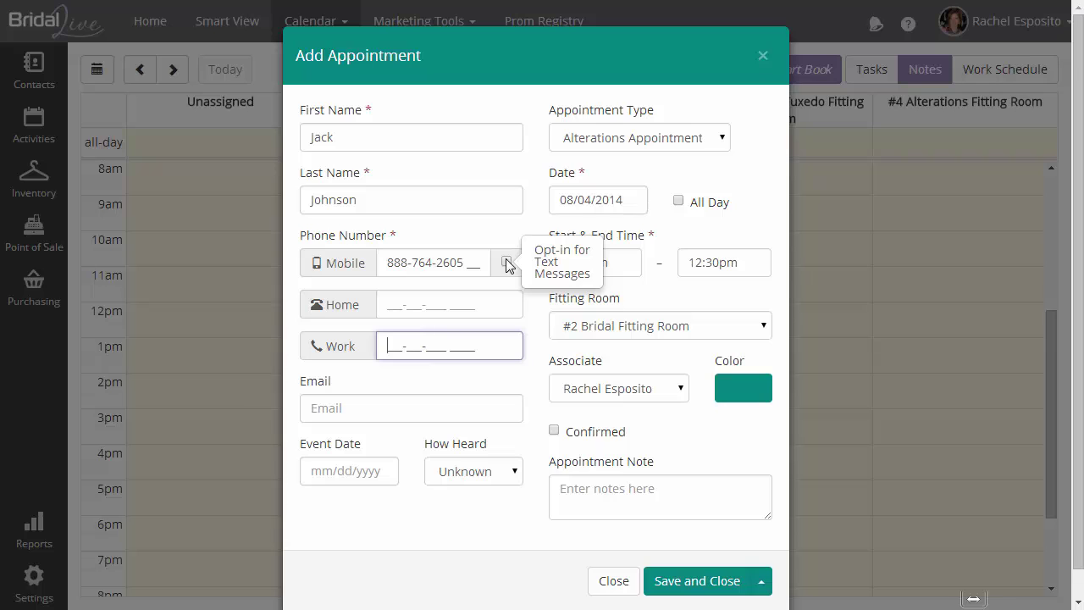
left_click(365, 408)
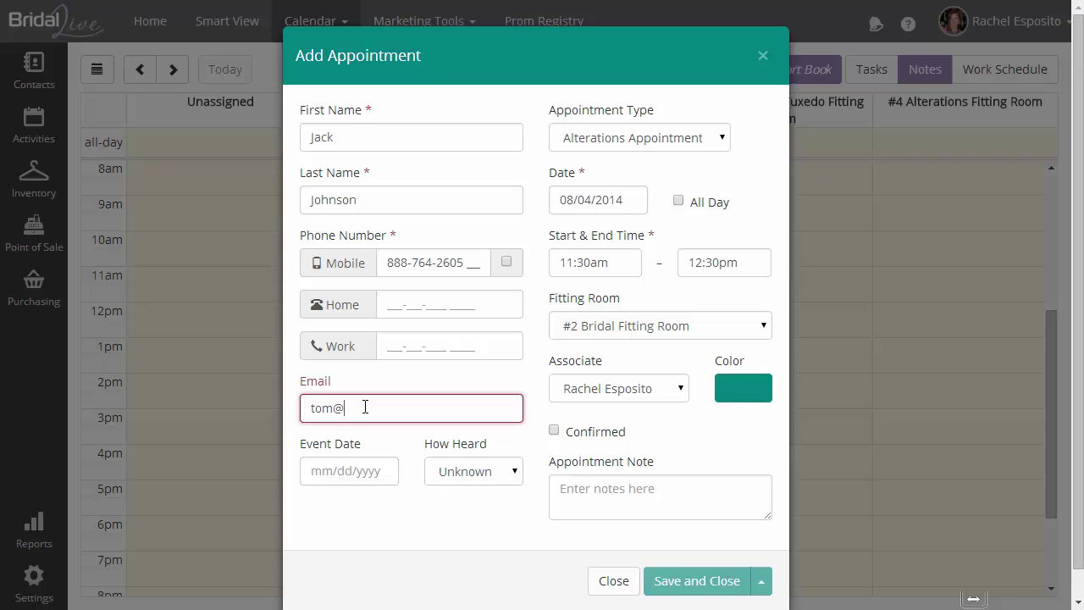
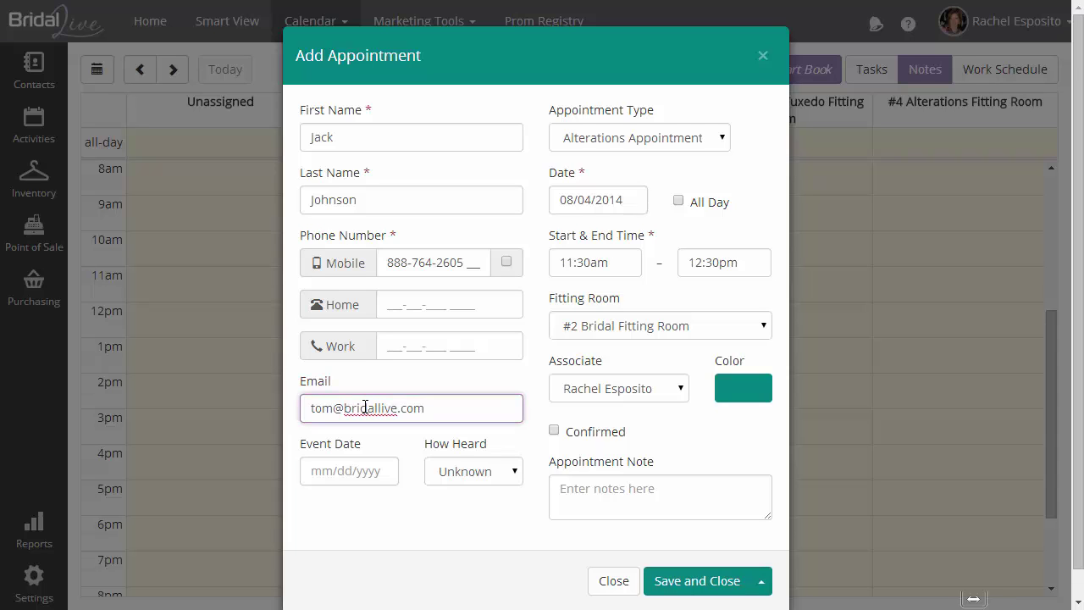
Set the event date to 08/30/2014 and How Heard to Internet
left_click(383, 471)
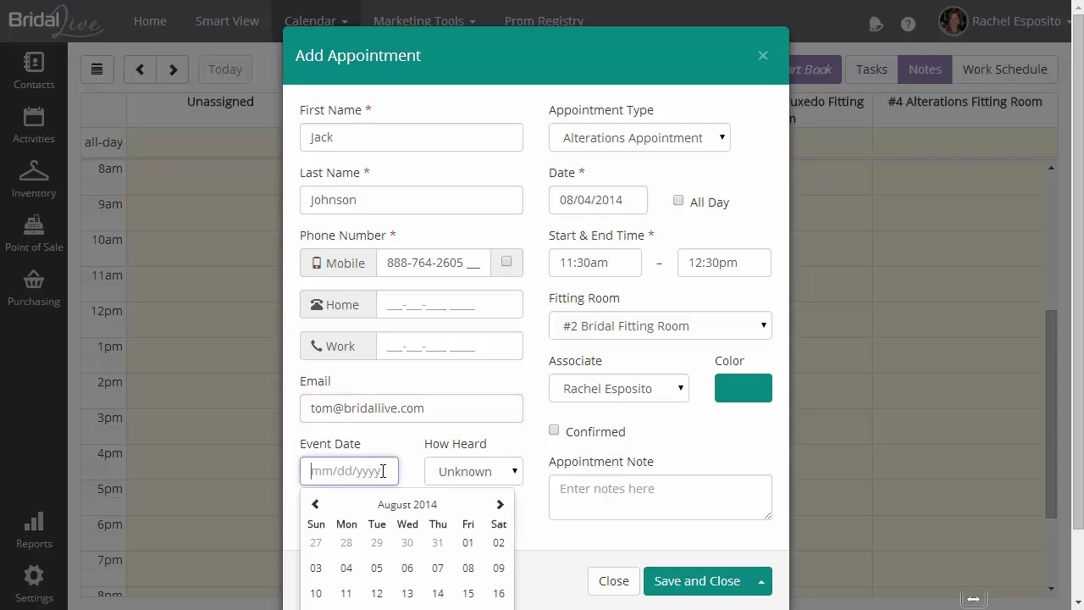
scroll(382, 471, "down", 2)
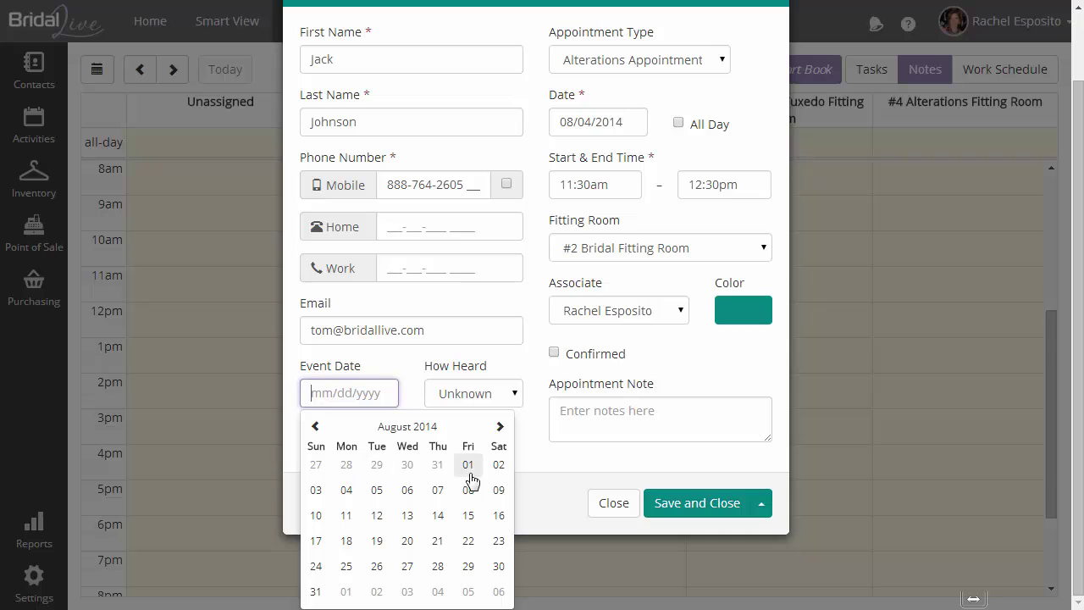
left_click(499, 566)
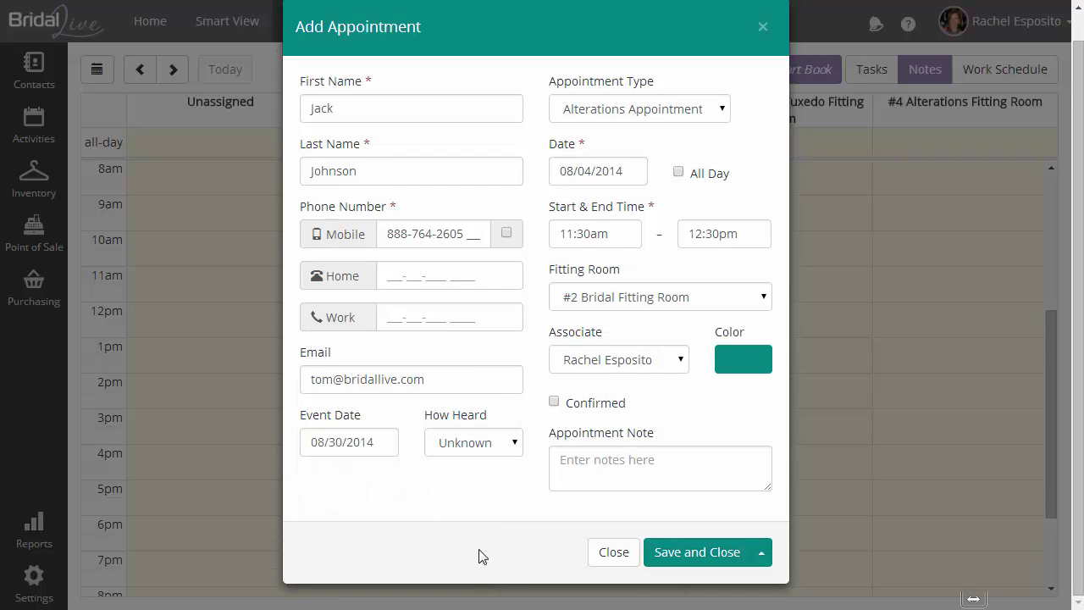
left_click(518, 447)
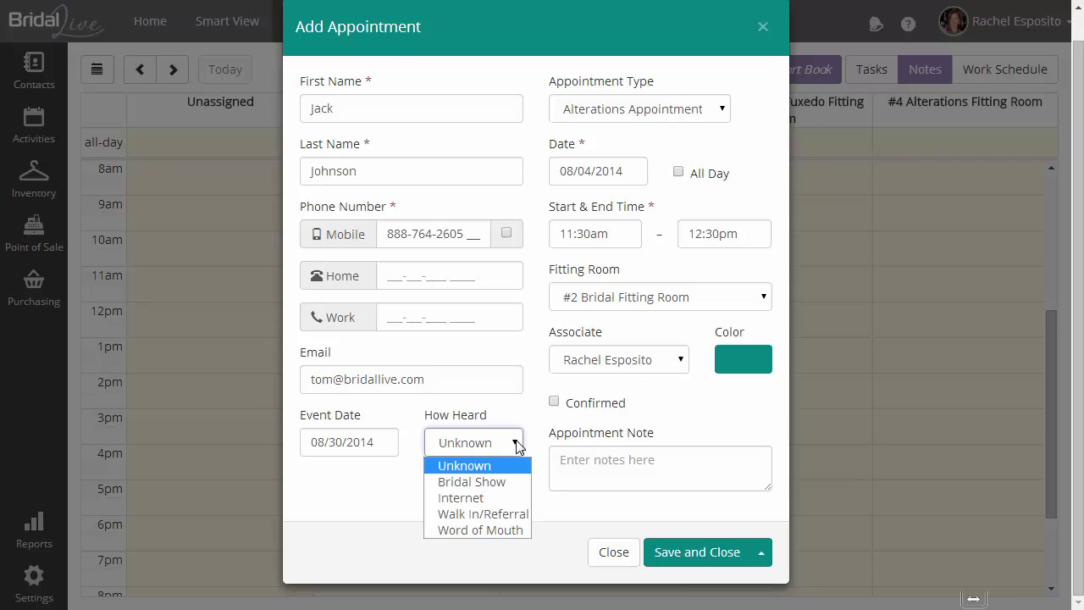
left_click(498, 498)
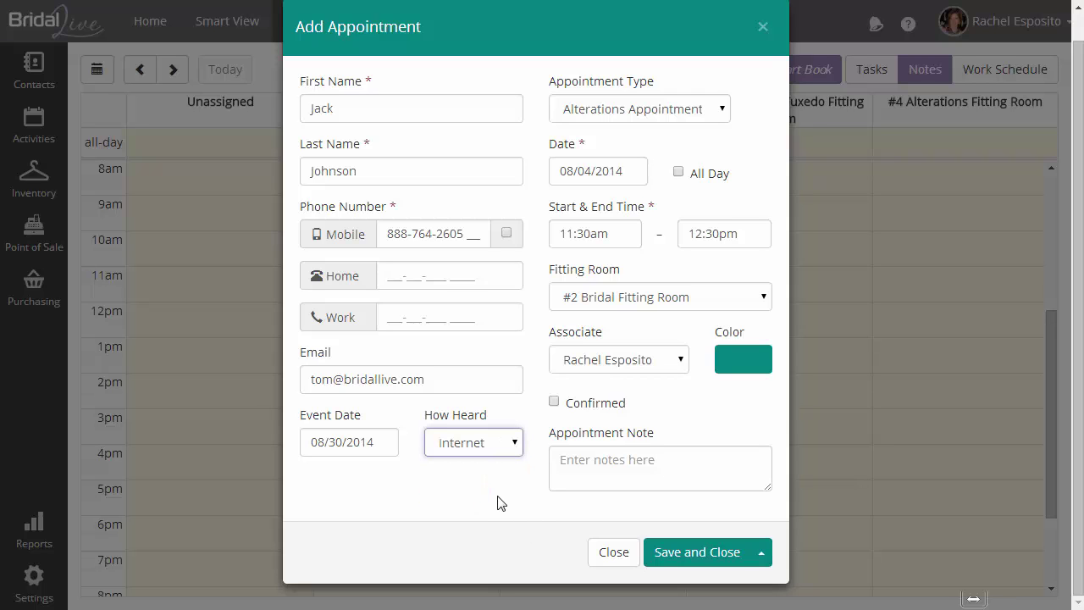
Make it a timed Bridal Appointment on 08/09/2014, keeping #2 Bridal Fitting Room
left_click(723, 110)
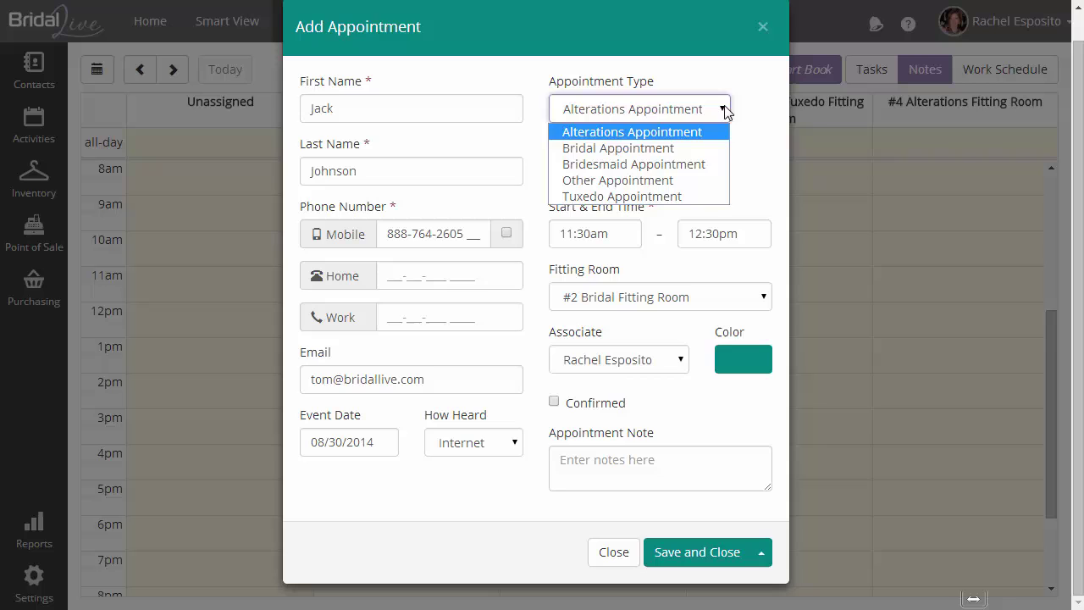
left_click(704, 148)
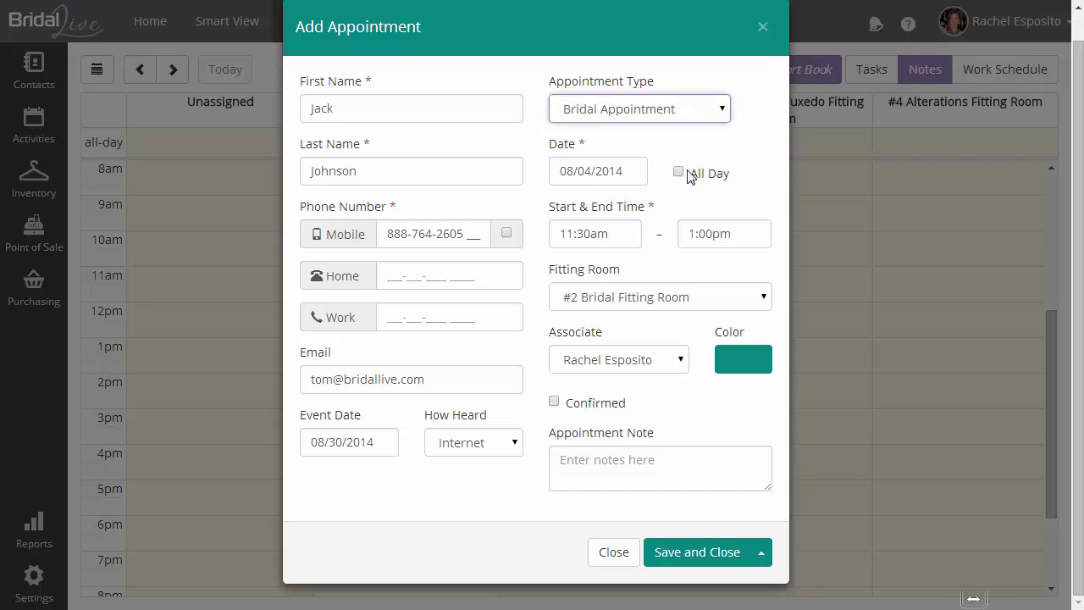
left_click(678, 172)
left_click(678, 202)
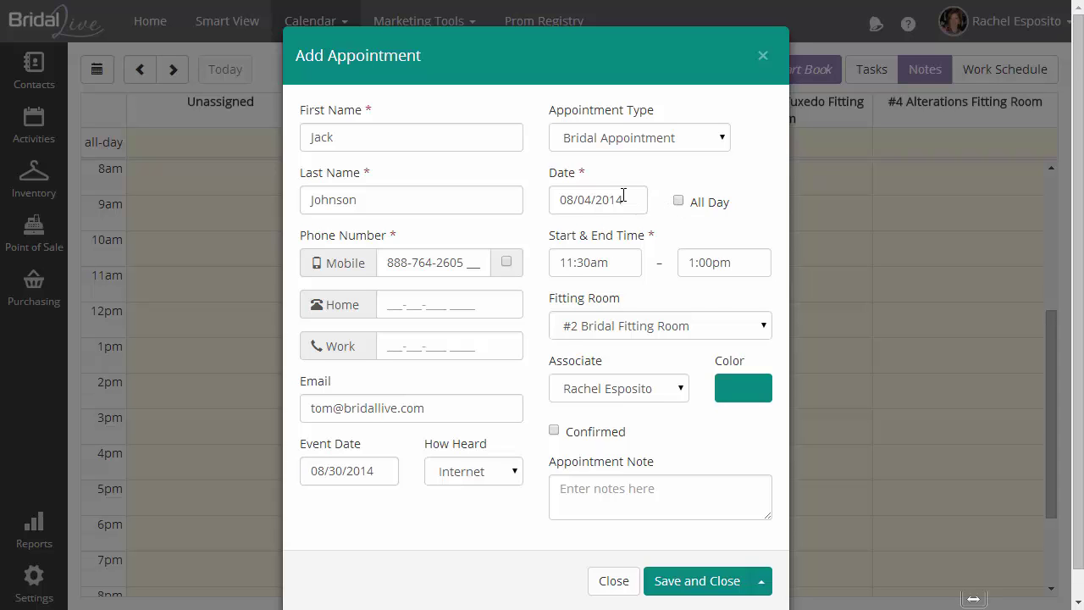
left_click(624, 196)
left_click(751, 299)
left_click(689, 328)
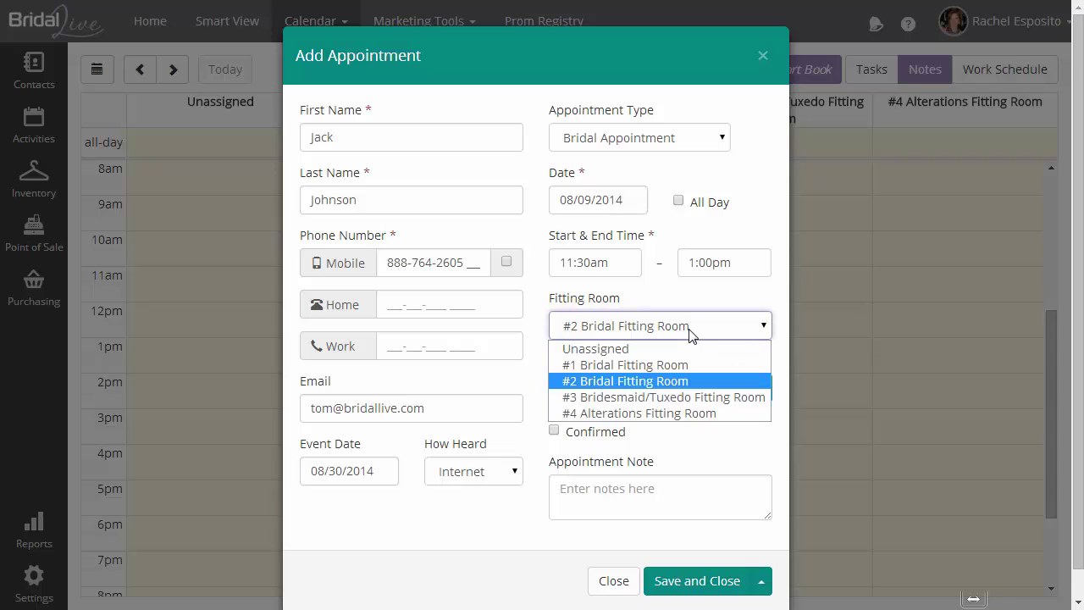
left_click(690, 331)
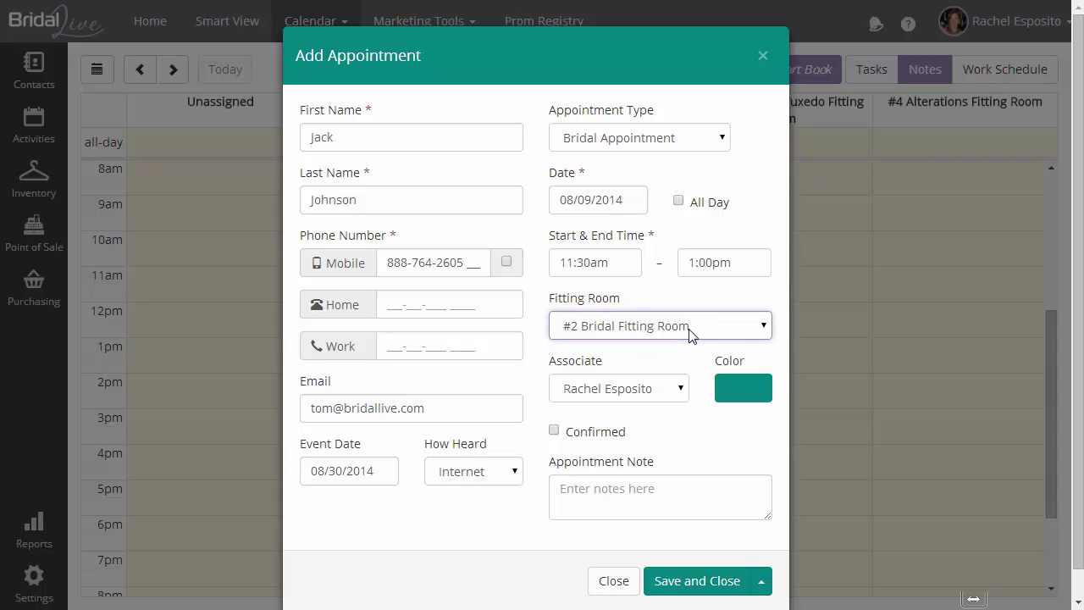
left_click(663, 390)
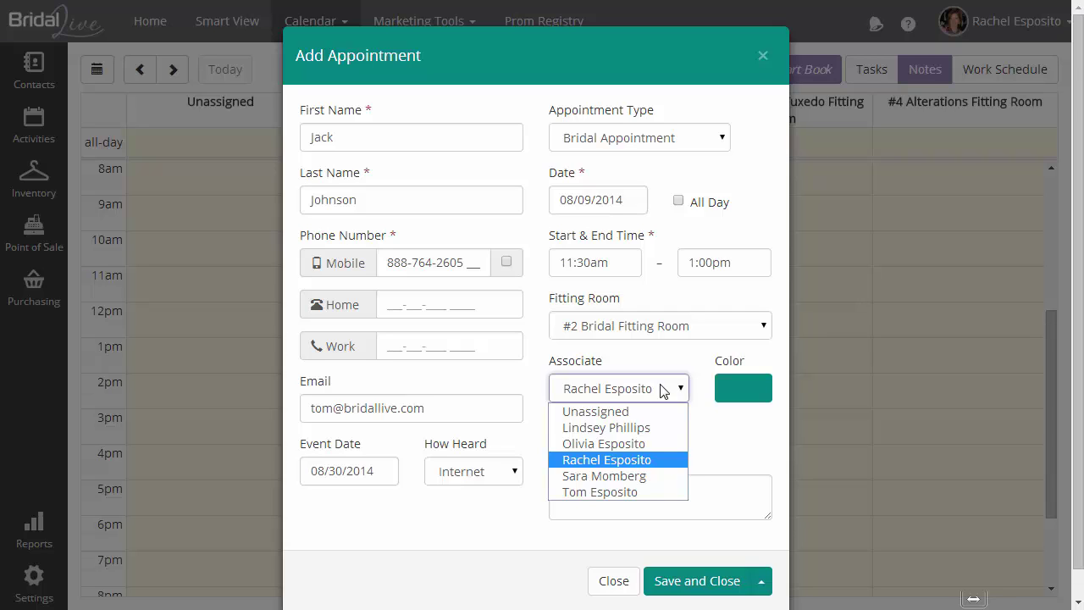
left_click(663, 391)
left_click(748, 391)
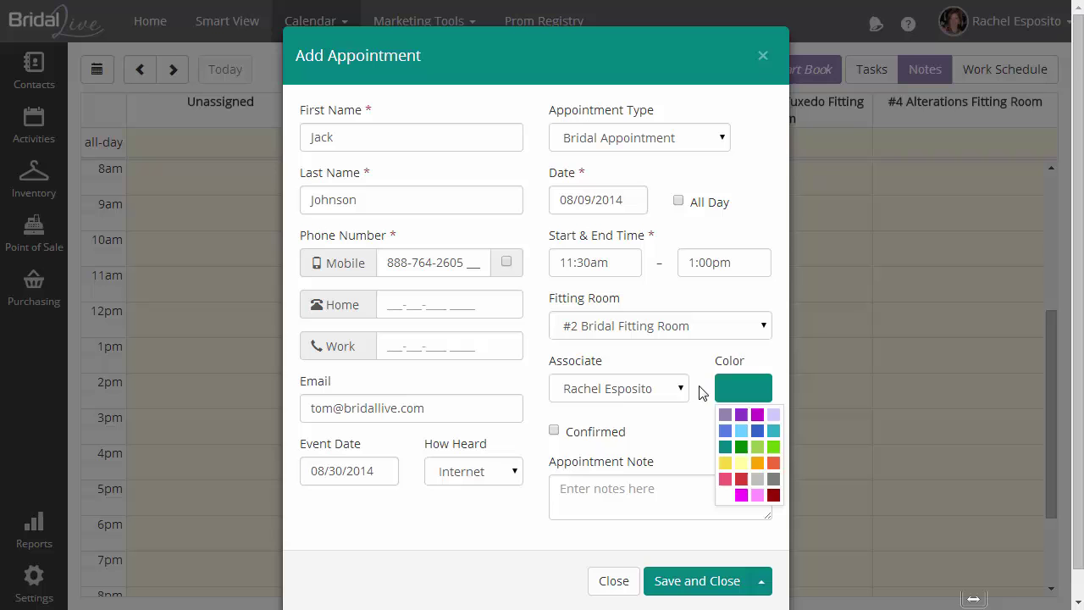
left_click(659, 391)
left_click(610, 444)
left_click(640, 393)
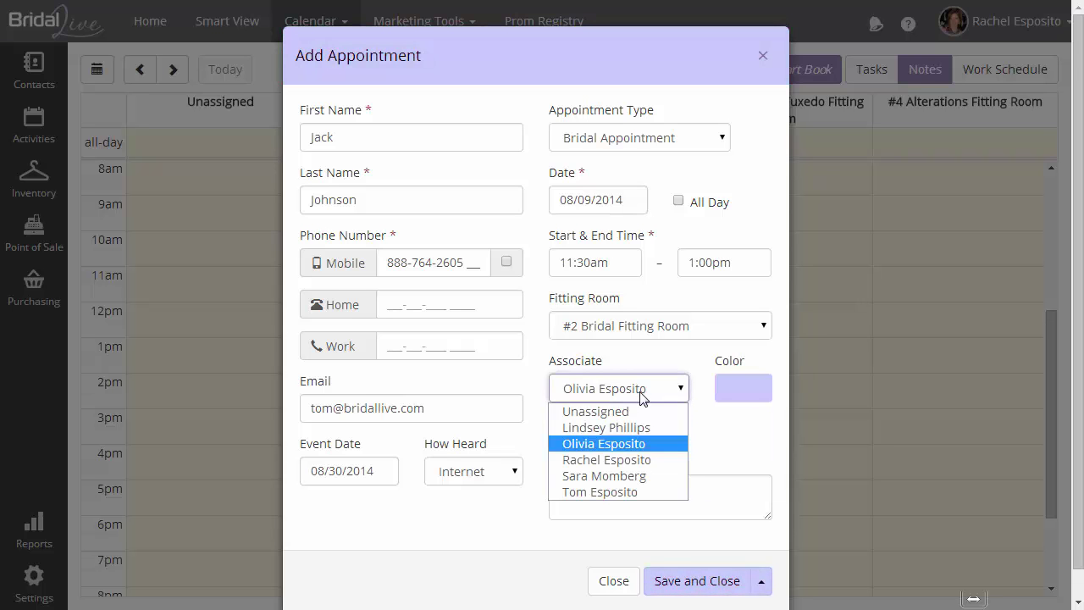
left_click(633, 460)
left_click(665, 390)
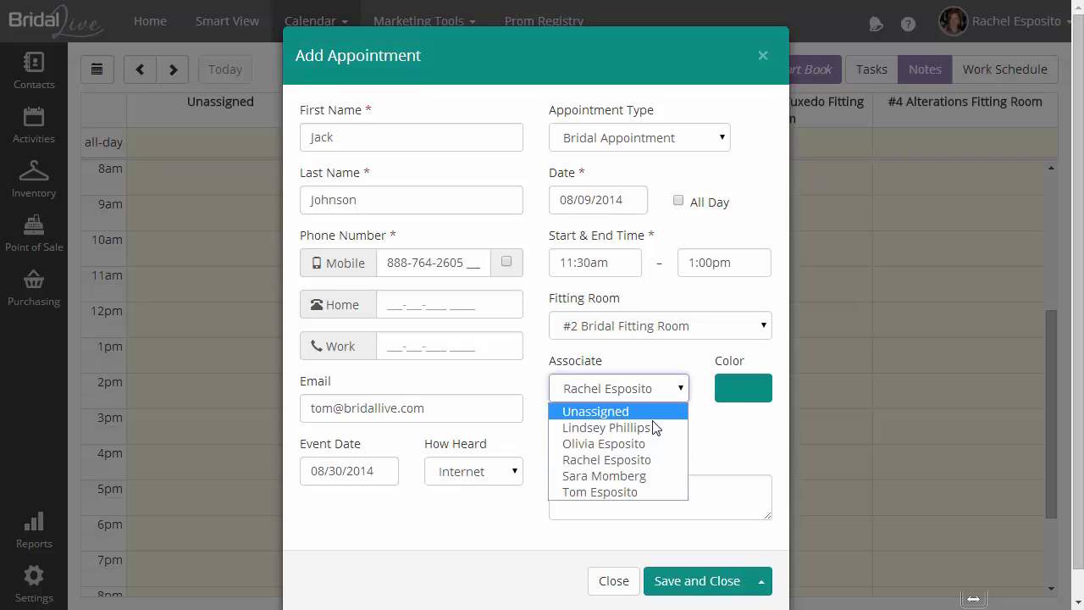
left_click(593, 477)
left_click(659, 391)
key("Down")
key("Return")
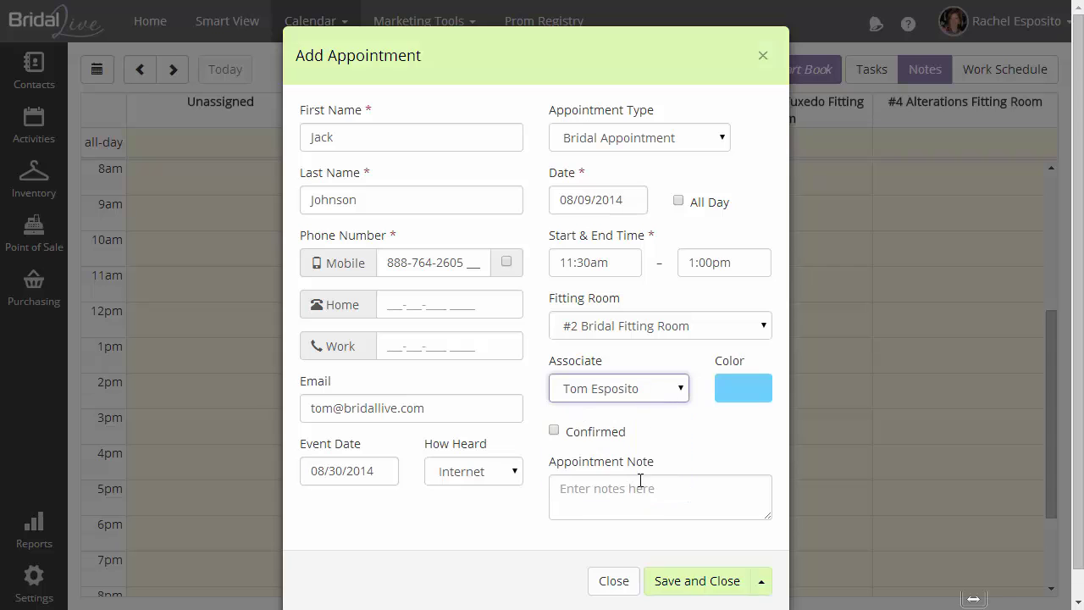
left_click(635, 388)
left_click(634, 461)
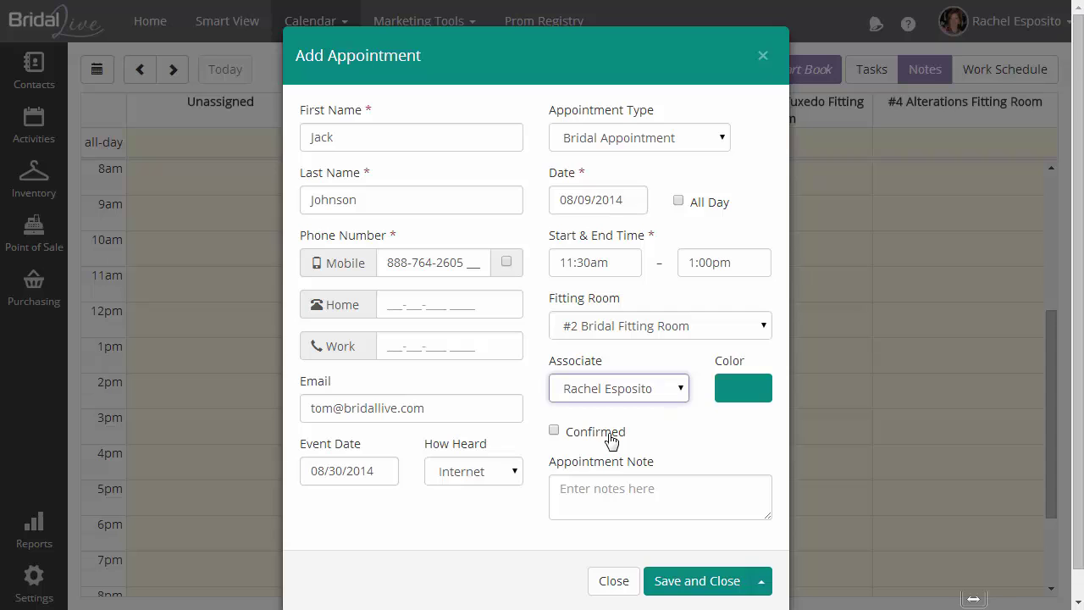
Enter the appointment note 'She is bringing 3 people' and show the alternative save options
left_click(614, 483)
type("She is brin")
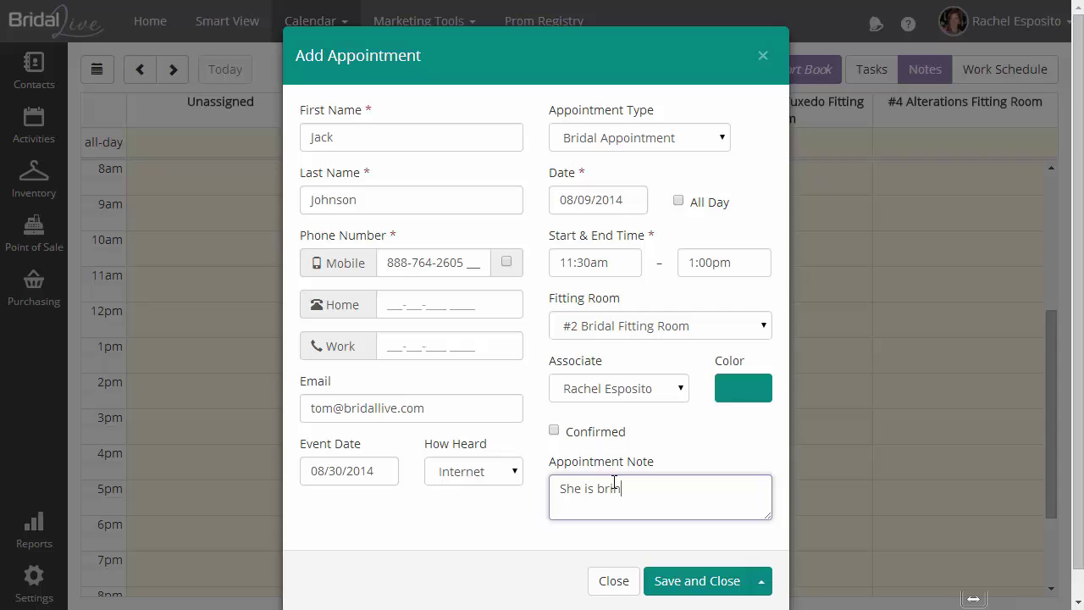
type("ging 3 people")
left_click(765, 588)
left_click(765, 588)
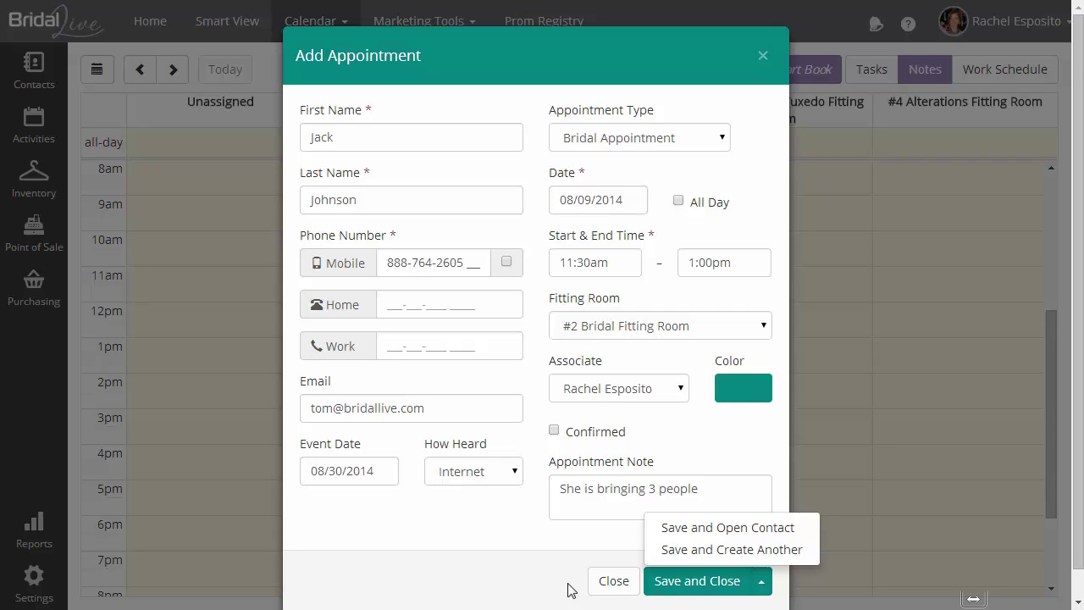
Save and close the new 08/09/2014 Bridal Appointment
left_click(694, 583)
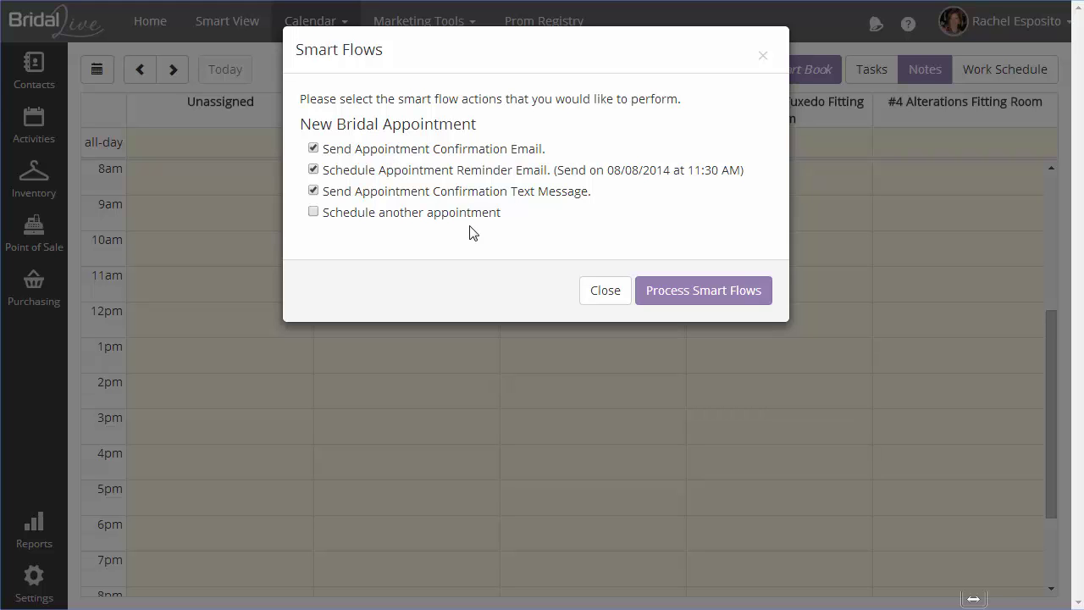
Process the Smart Flows: confirmation e-mail, 08/08/2014 reminder and confirmation text
left_click(657, 291)
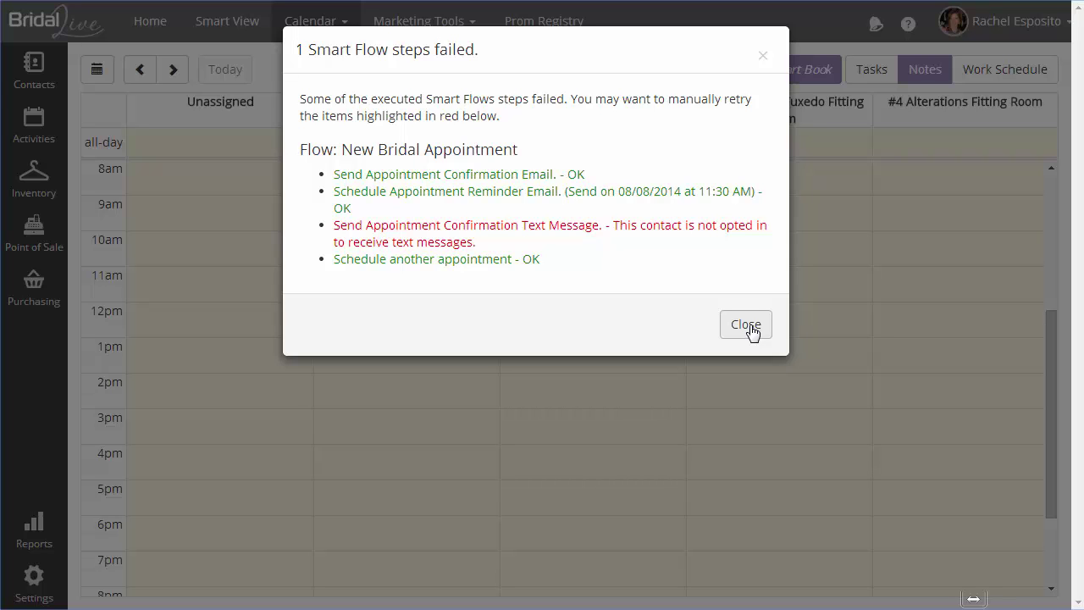
Close the Smart Flow results and step the calendar forward to Saturday, Aug 9, 2014
left_click(749, 329)
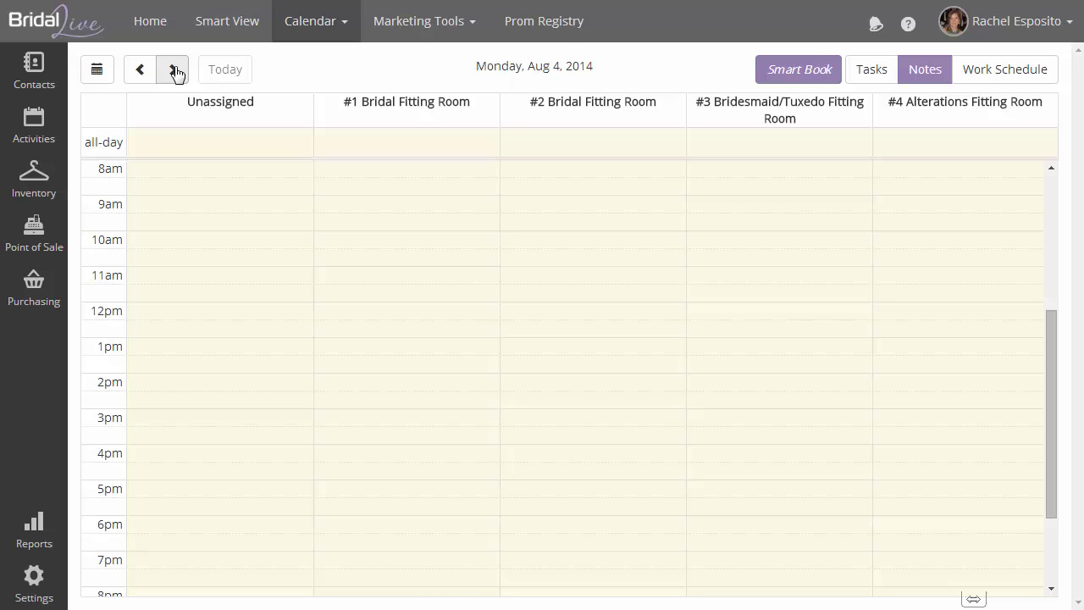
left_click(176, 71)
left_click(176, 71)
left_click(175, 71)
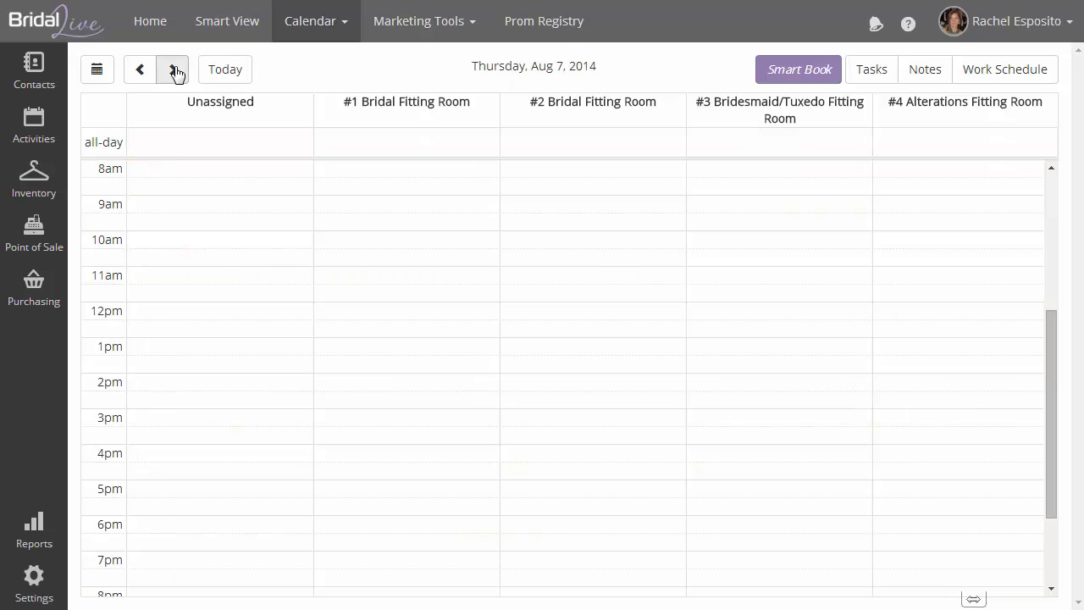
left_click(176, 72)
left_click(175, 71)
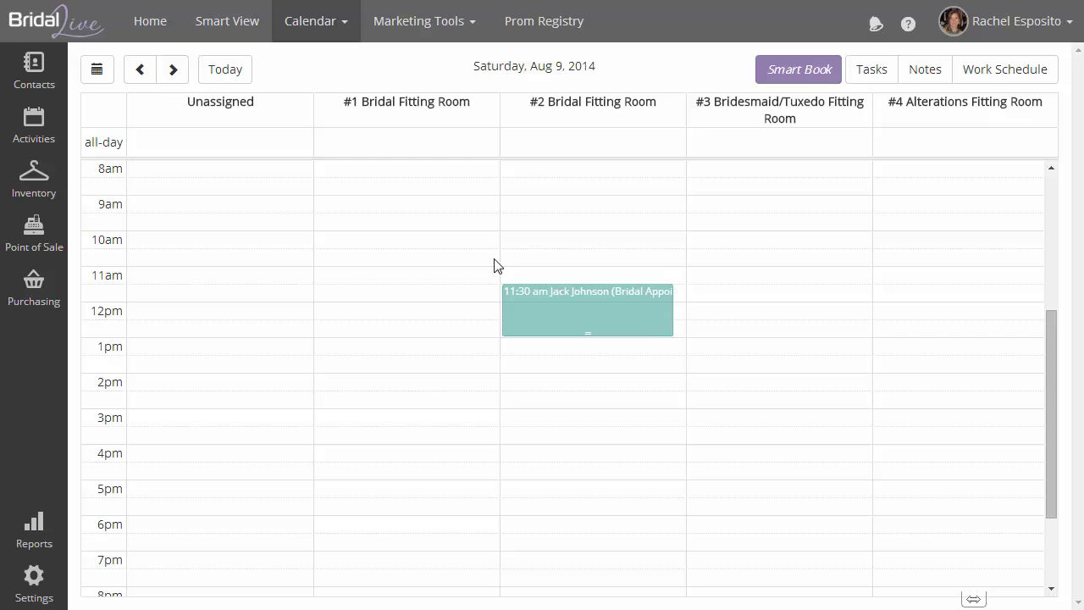
mouse_move(585, 313)
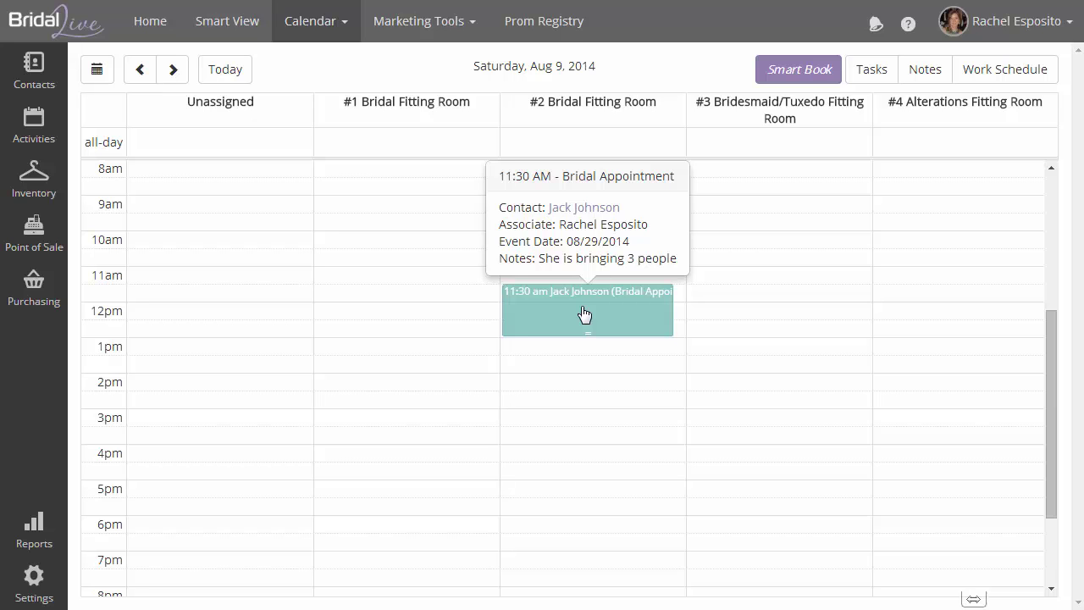
Open the 11:30am appointment and expand the save options to show Delete, No-Show and Canceled
left_click(585, 315)
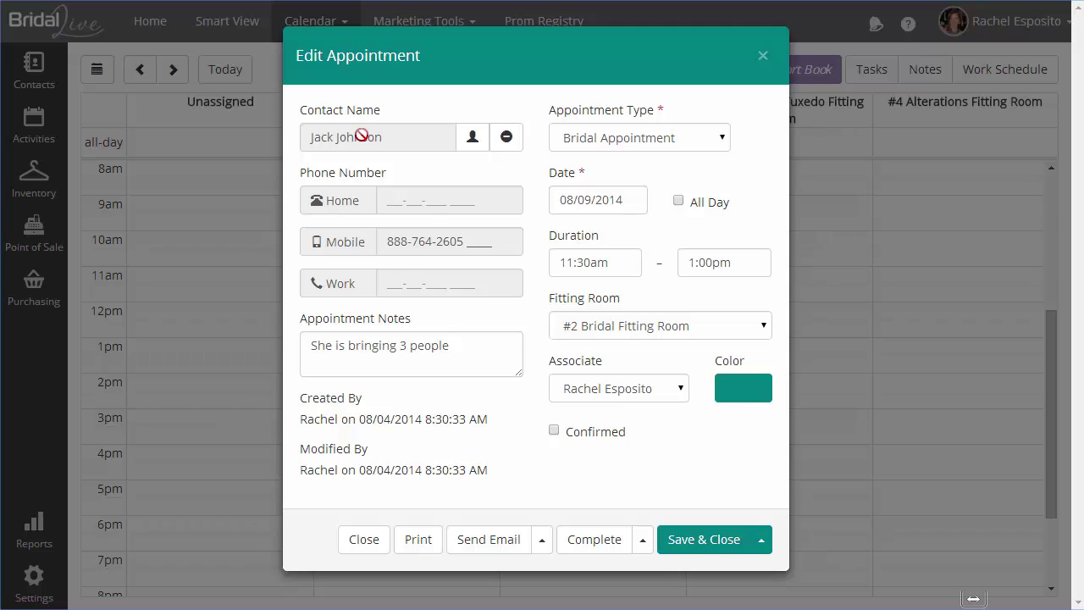
left_click(772, 542)
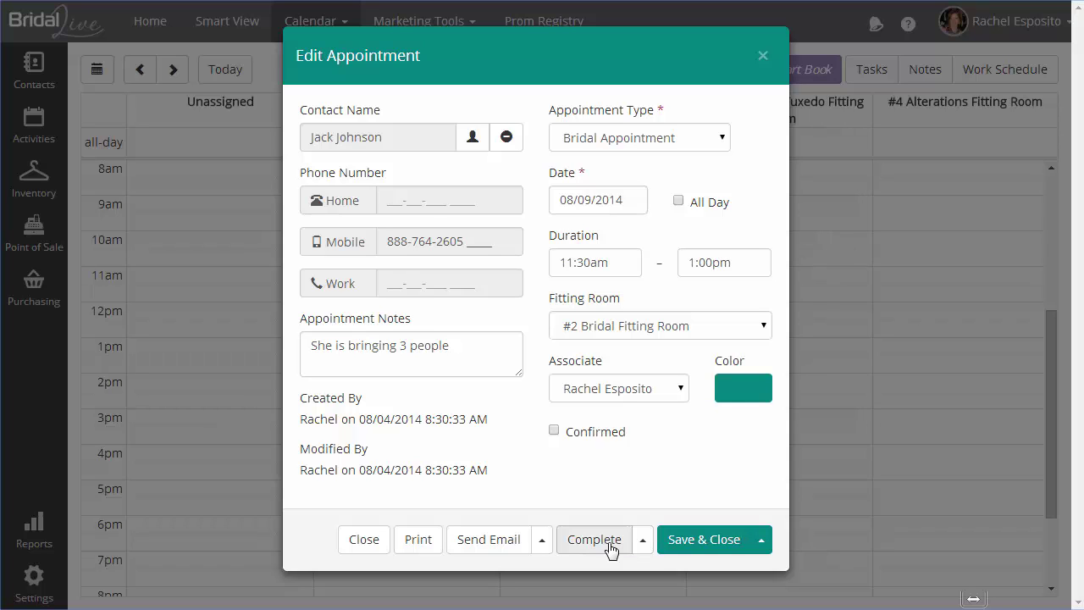
left_click(643, 542)
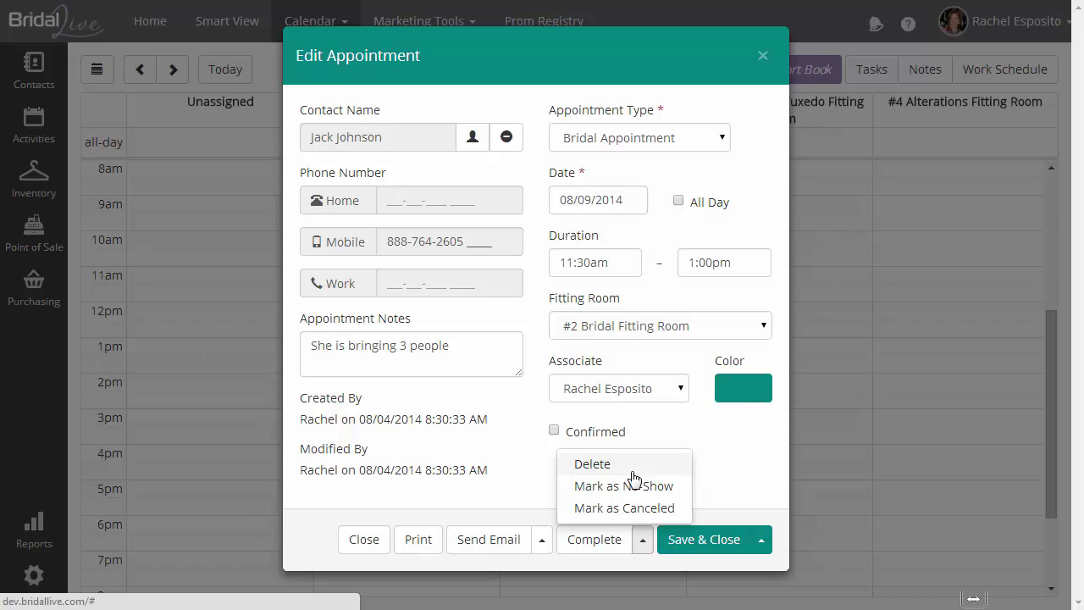
Expand the Send Email choice to reveal Send Text Message
left_click(545, 544)
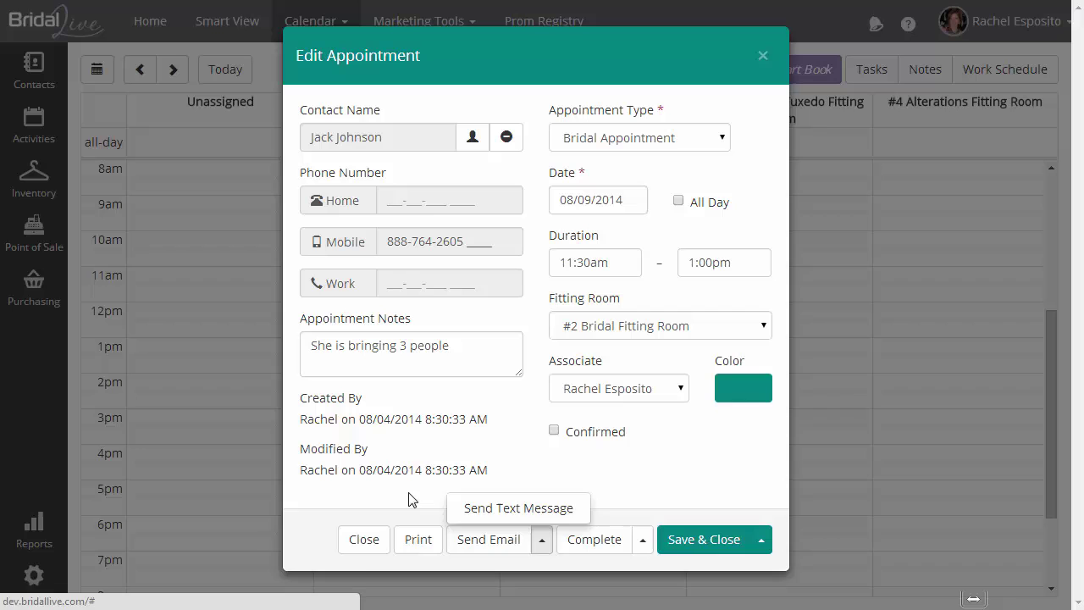
left_click(412, 503)
left_click(418, 540)
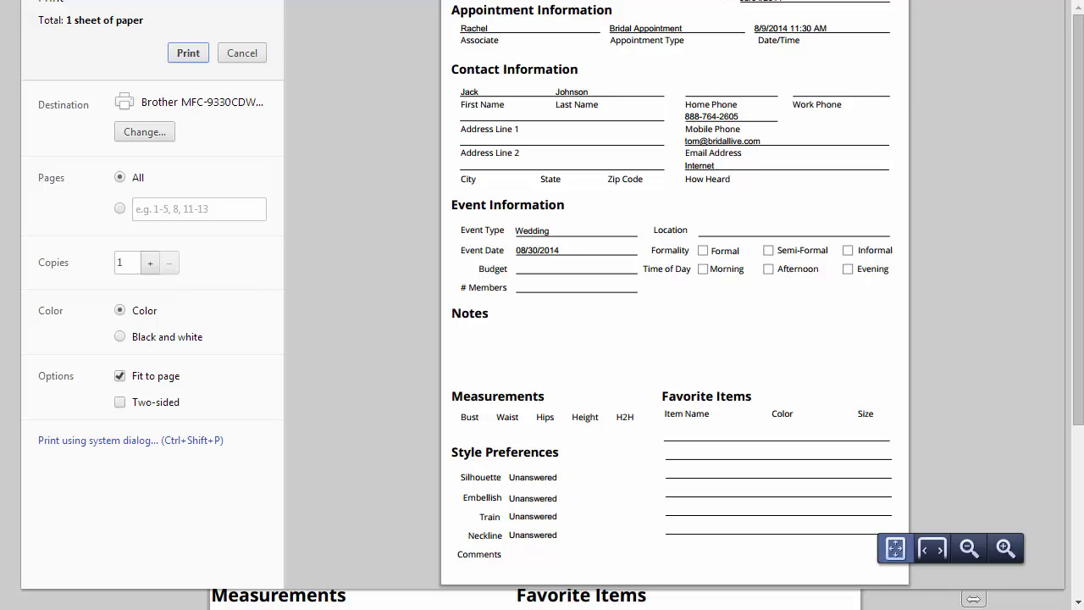
key("Escape")
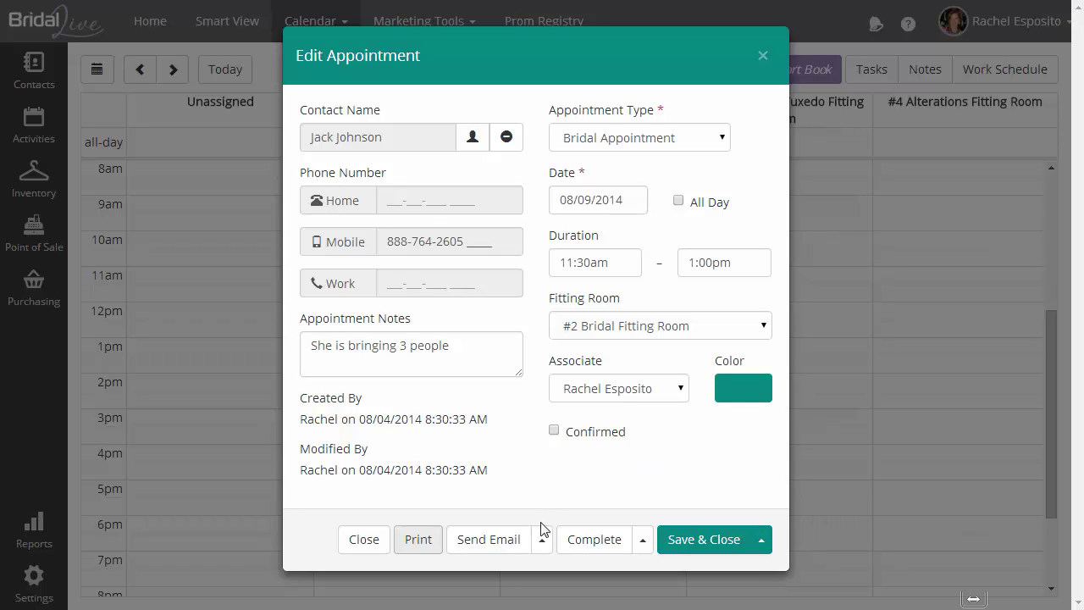
Move the Bridal Appointment start time to 12:00pm and save it
left_click(610, 262)
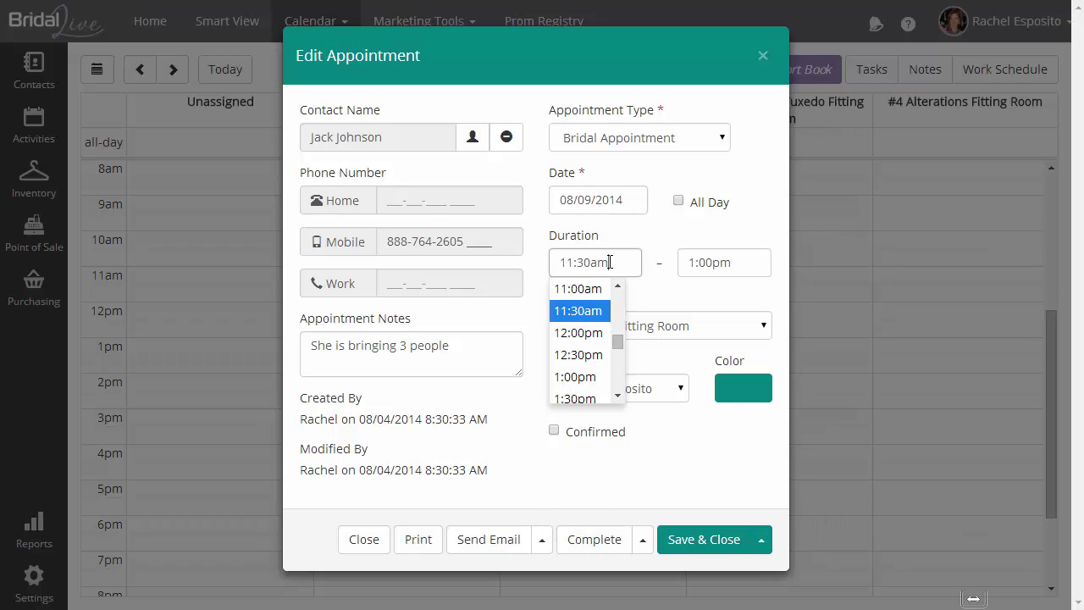
left_click(593, 332)
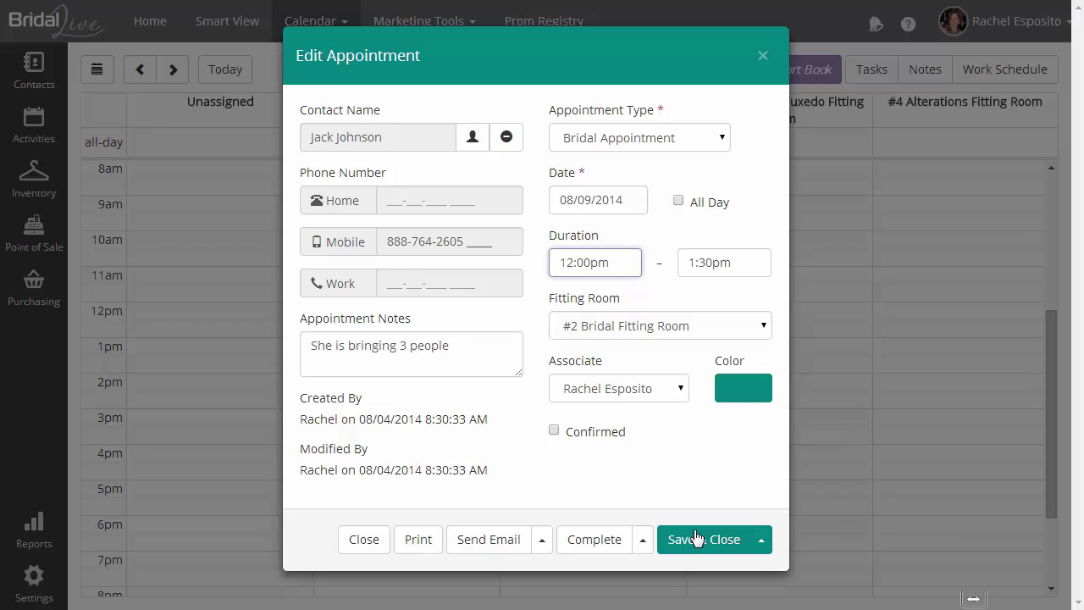
left_click(720, 533)
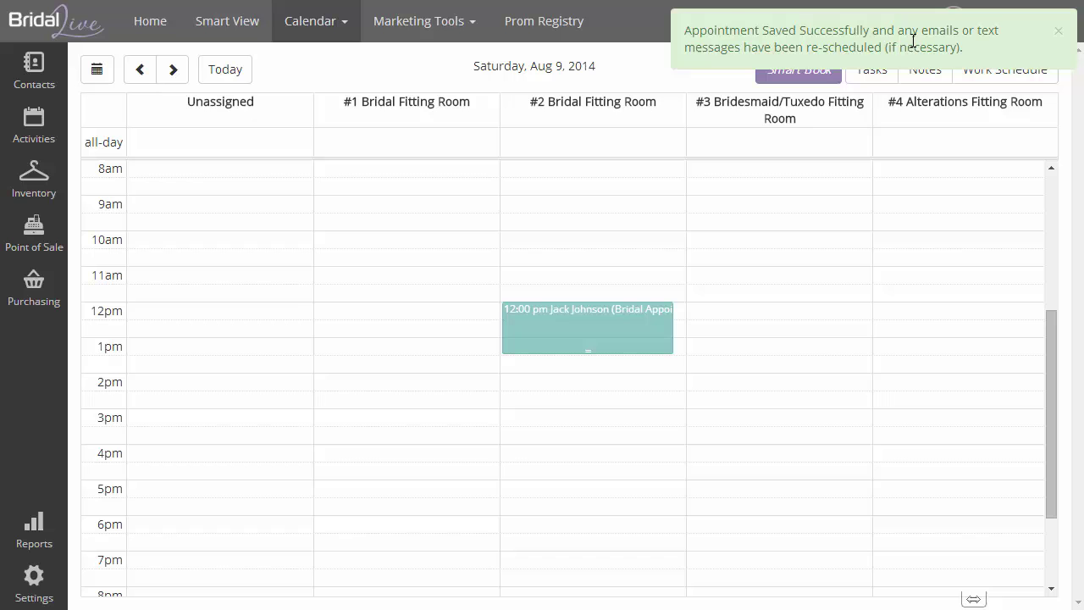
Reopen the 12:00 pm appointment and go to the customer's contact record
left_click(843, 53)
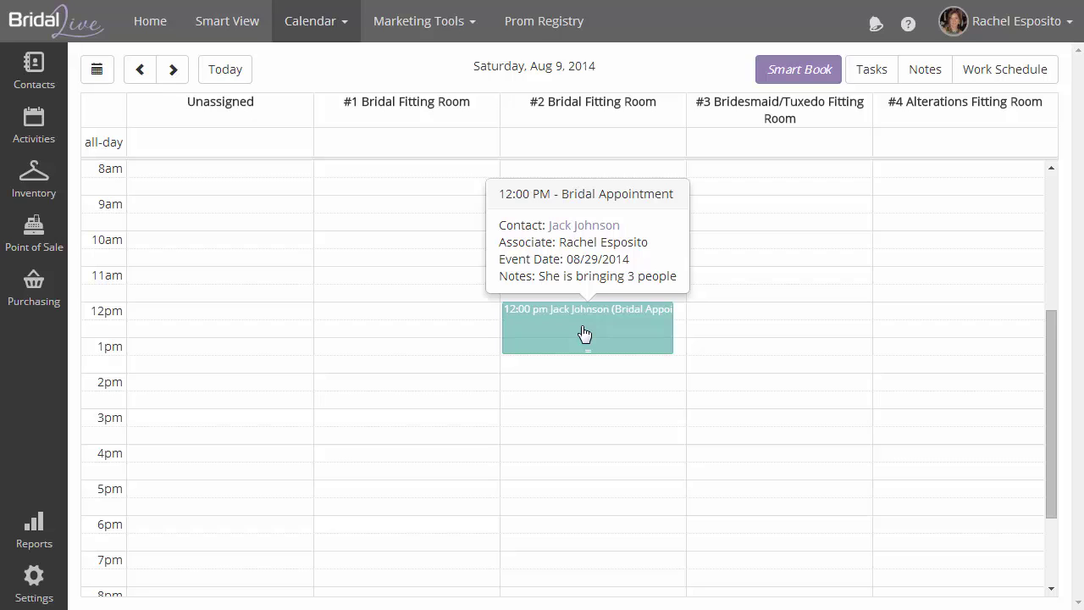
left_click(584, 333)
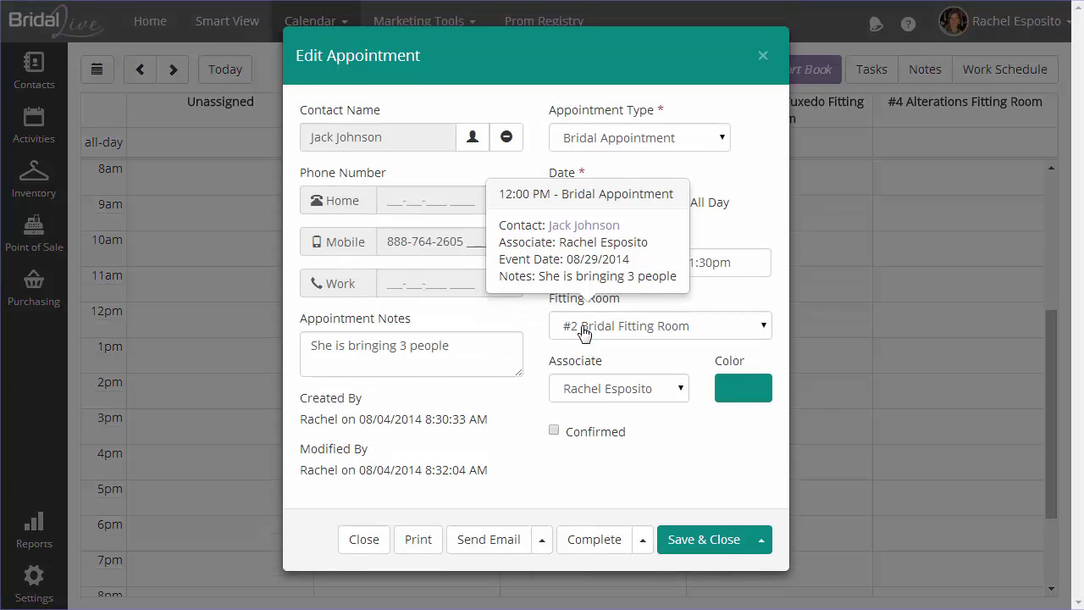
left_click(472, 137)
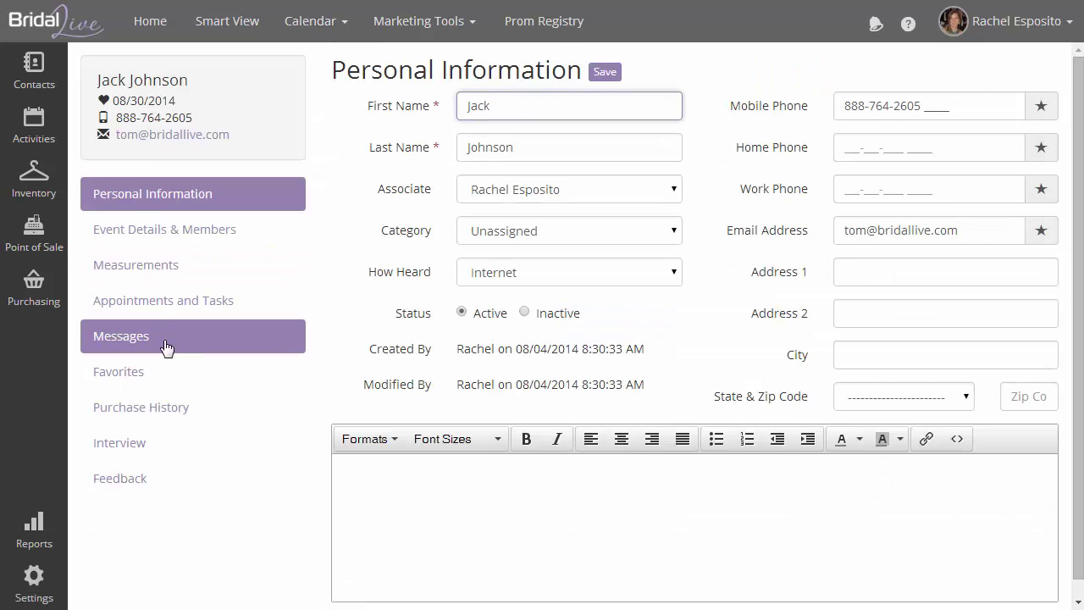
Show the contact's Messages page with the sent confirmation e-mail and scheduled reminder
left_click(144, 348)
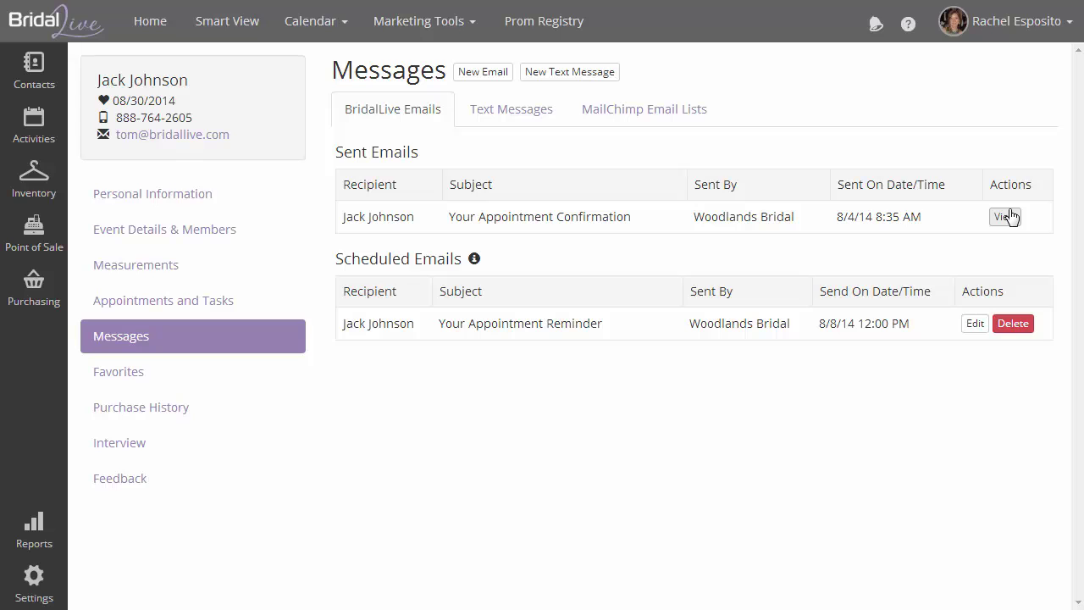
Read the Your Appointment Confirmation e-mail for Saturday 08/09/2014 at 12:00PM, then close it
left_click(1008, 217)
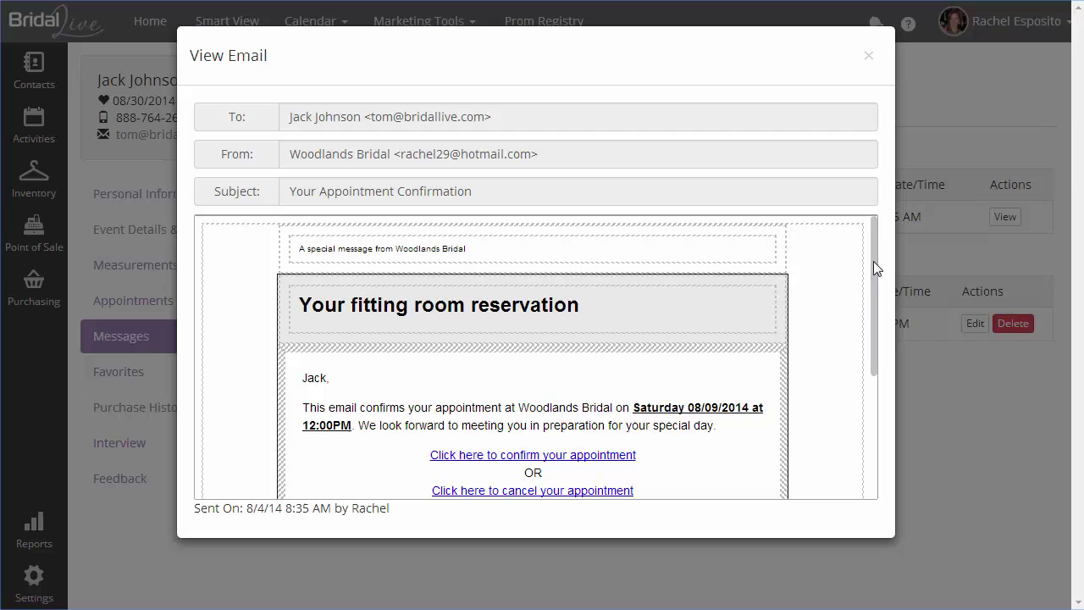
left_click_drag(873, 261, 873, 348)
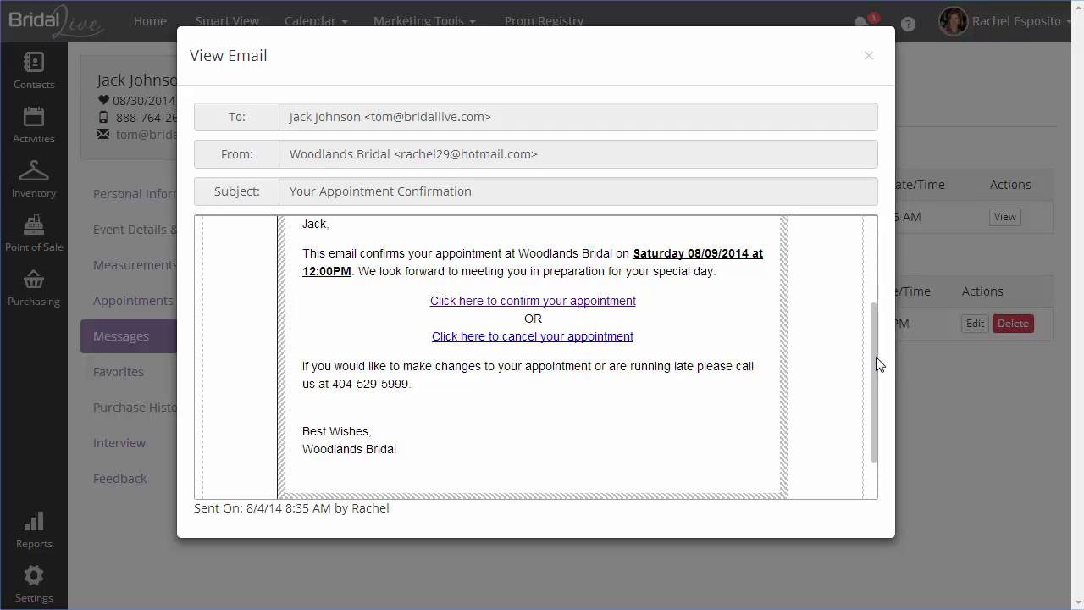
left_click_drag(876, 357, 874, 212)
left_click(870, 57)
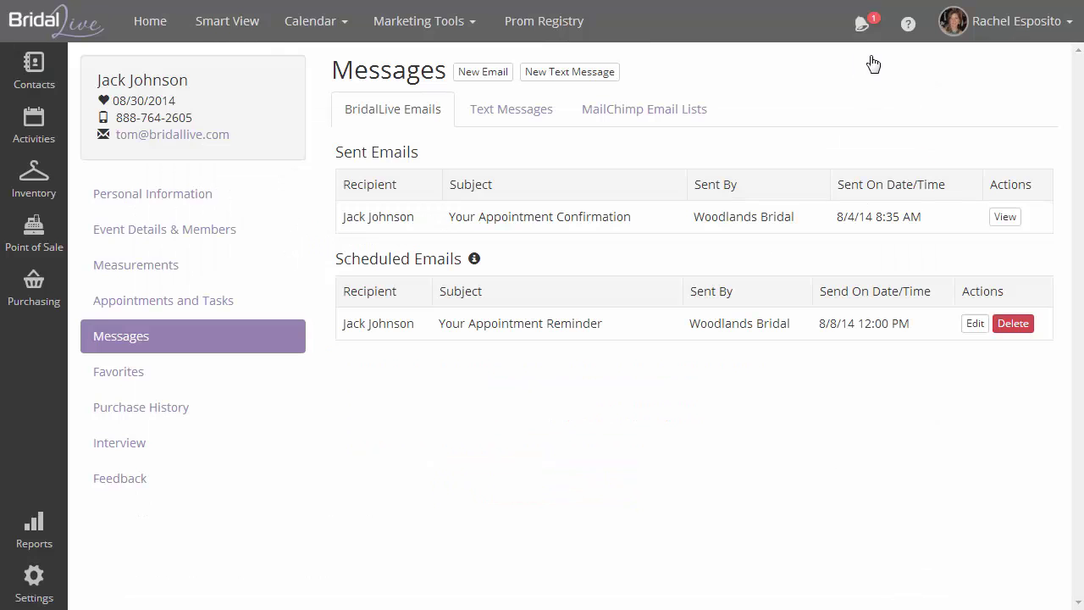
Verify under Appointments and Tasks that the 12:00 pm appointment is ticked Confirmed
left_click(131, 297)
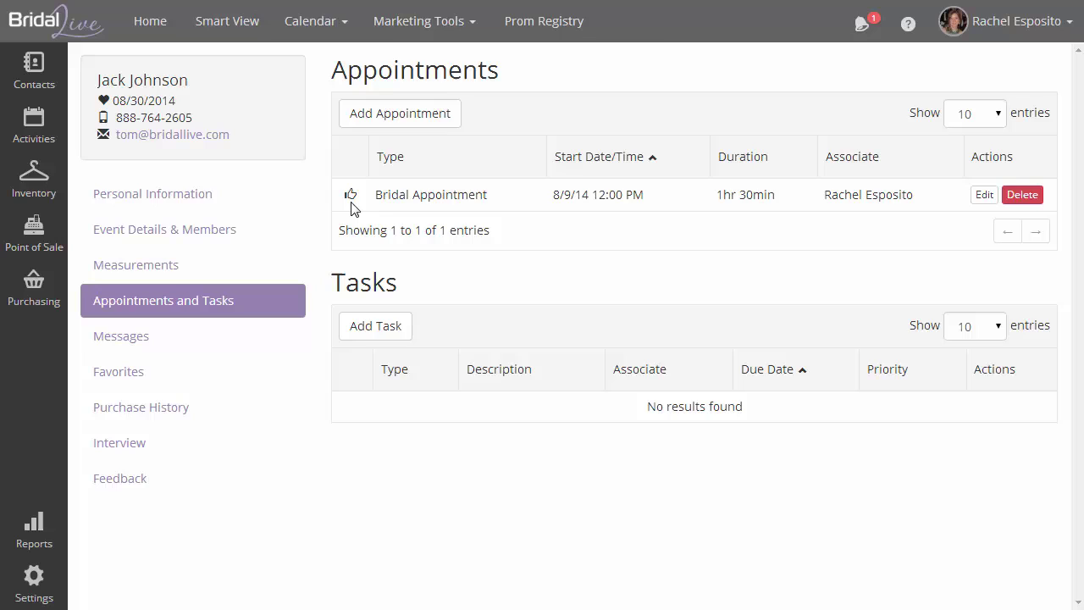
mouse_move(353, 208)
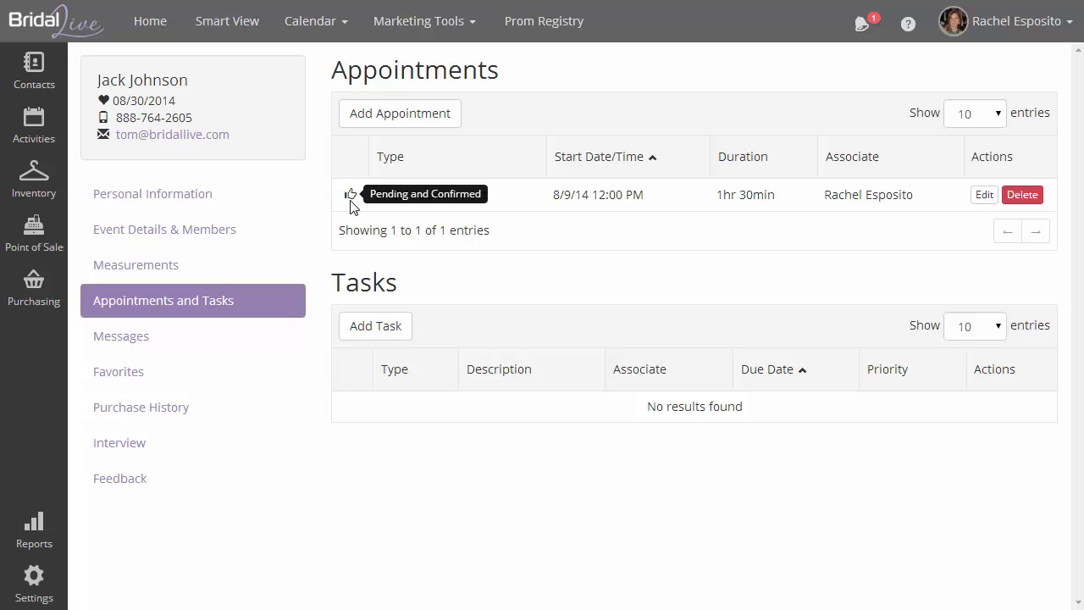
left_click(983, 200)
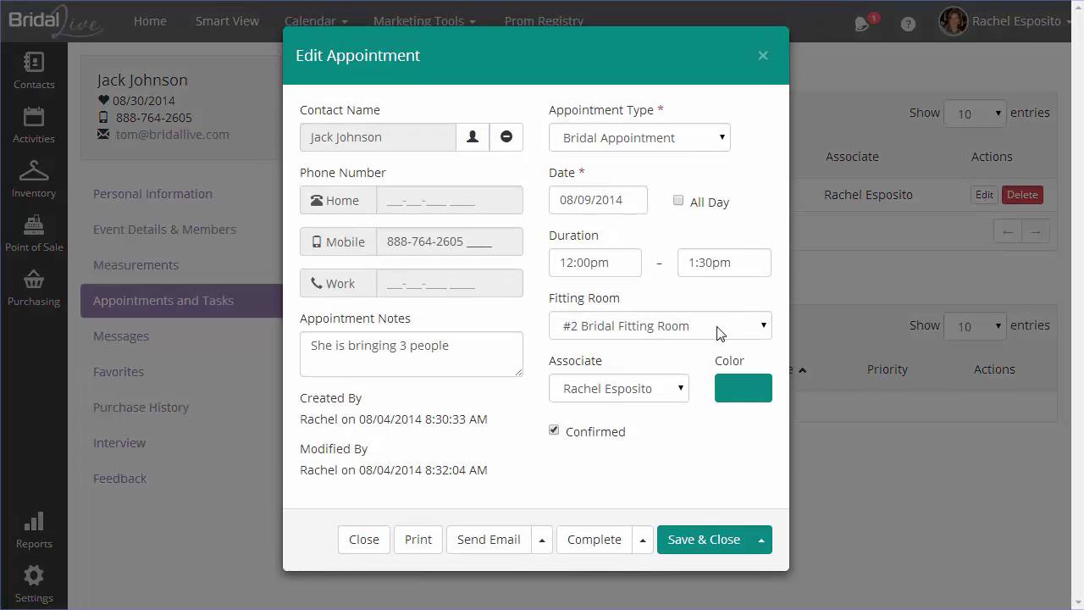
left_click(762, 58)
Switch to Fitting Room View and read the notice confirming the 8/9/14 12:00 PM appointment
left_click(334, 34)
left_click(330, 59)
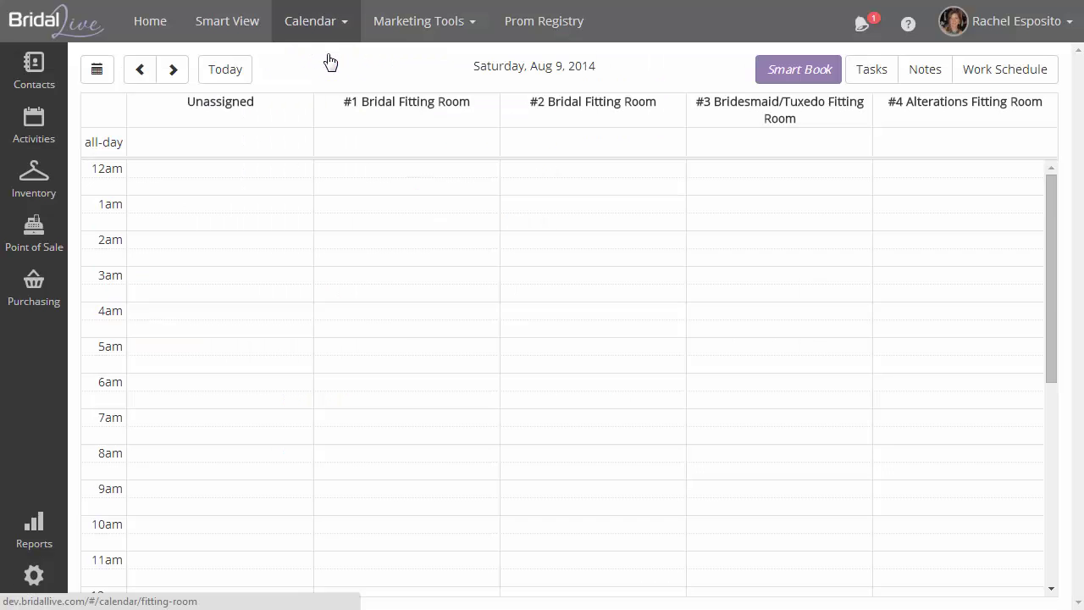
left_click(862, 24)
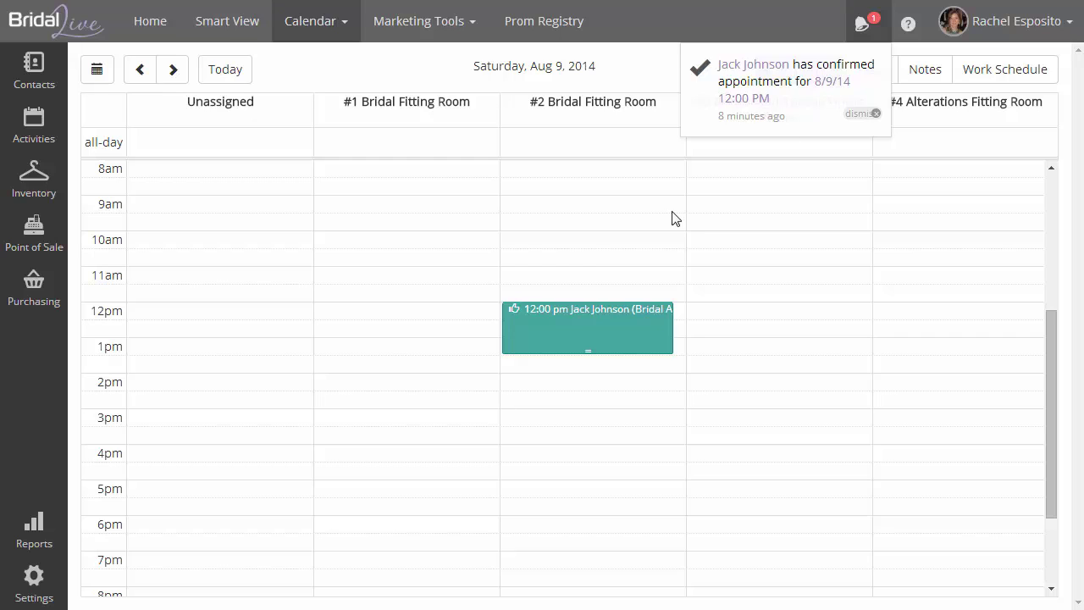
mouse_move(597, 324)
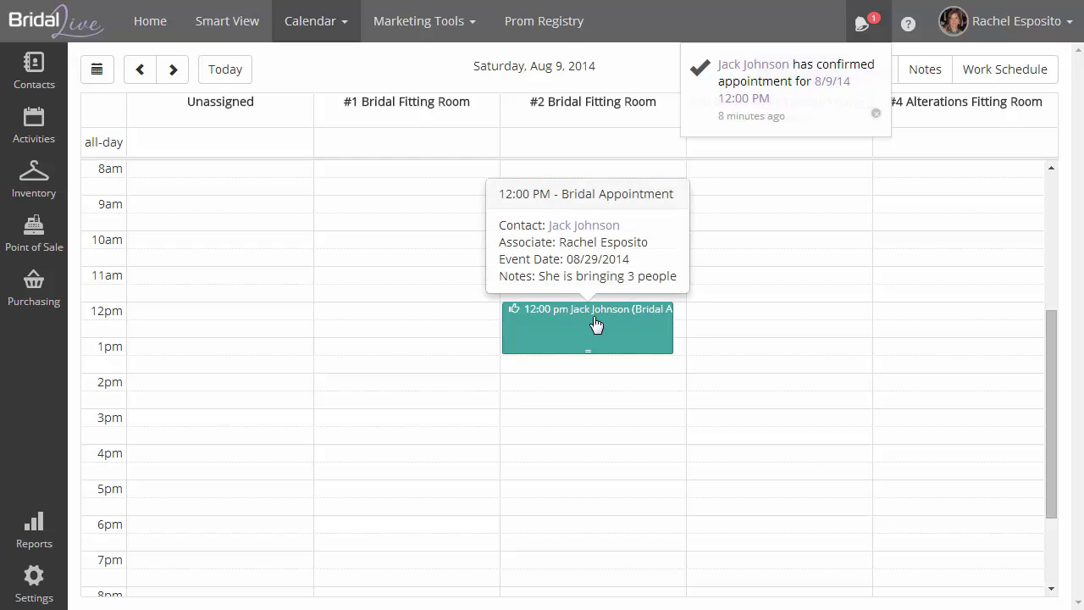